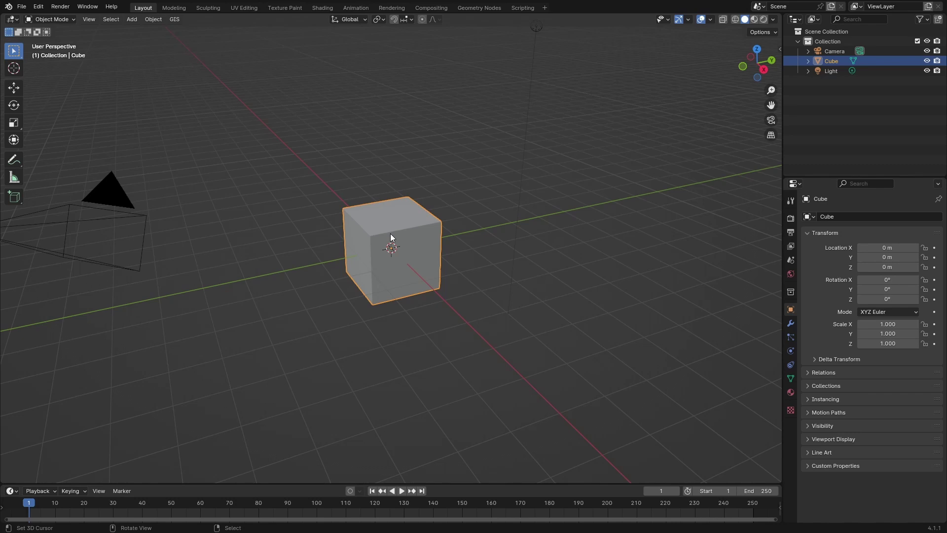
# - Delete the default cube and add a mesh plane at the world origin
pyautogui.press('x')
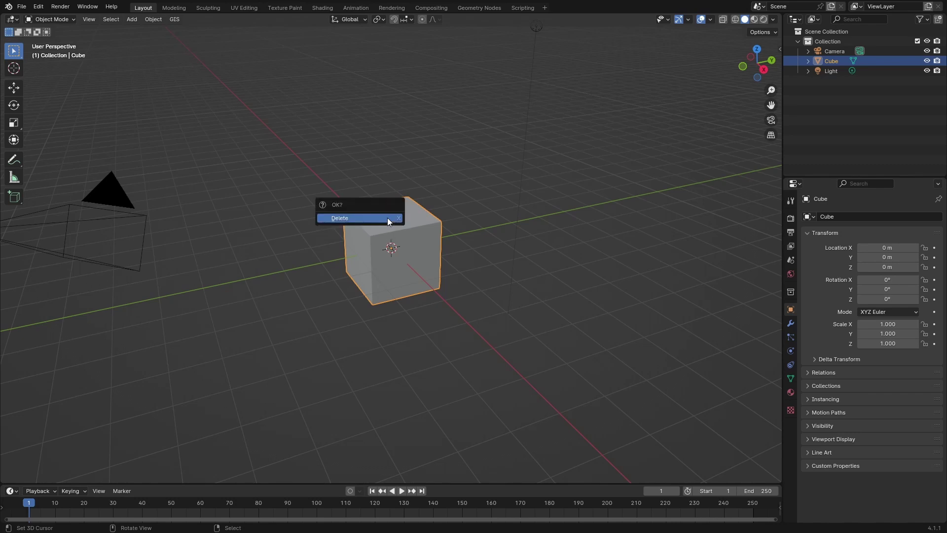
pyautogui.click(388, 221)
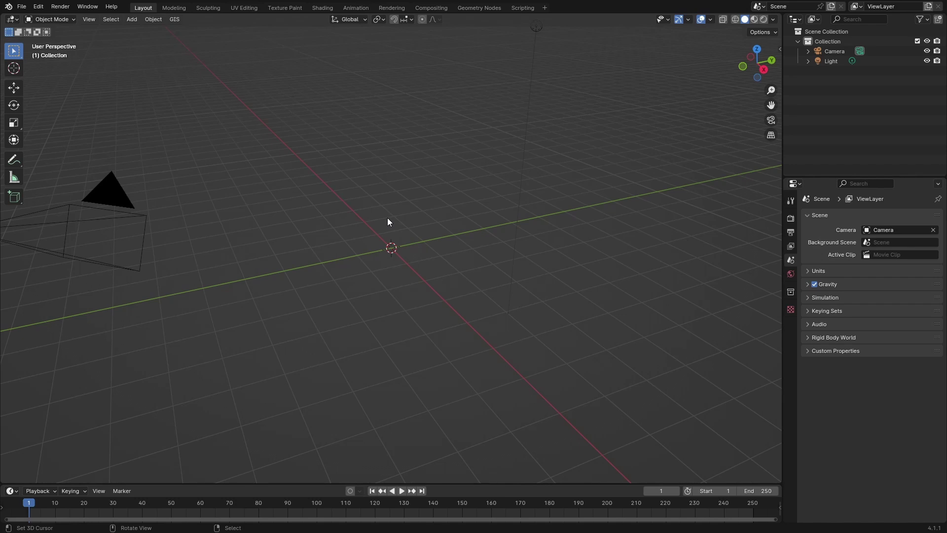
pyautogui.hotkey('shift', 'a')
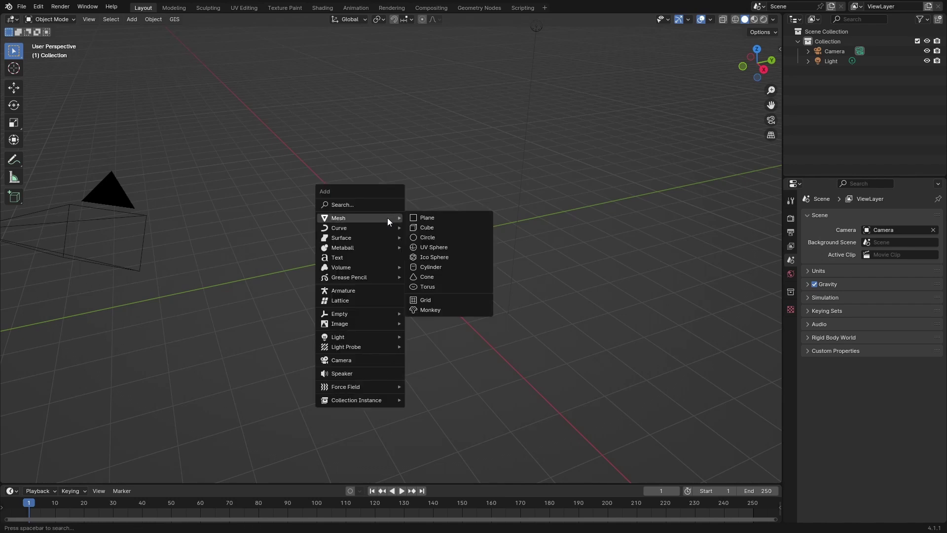
pyautogui.click(430, 218)
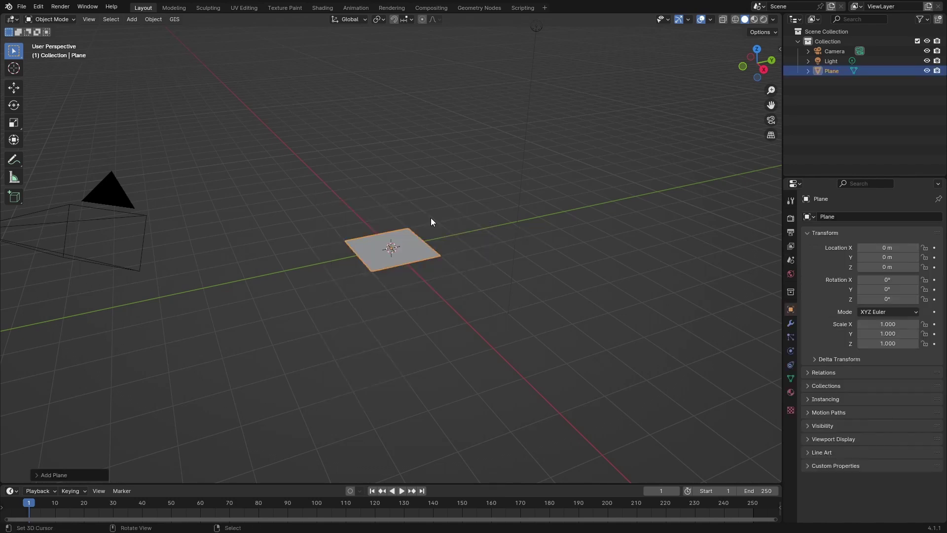
# - Subdivide the whole plane once in Edit Mode
pyautogui.press('Tab')
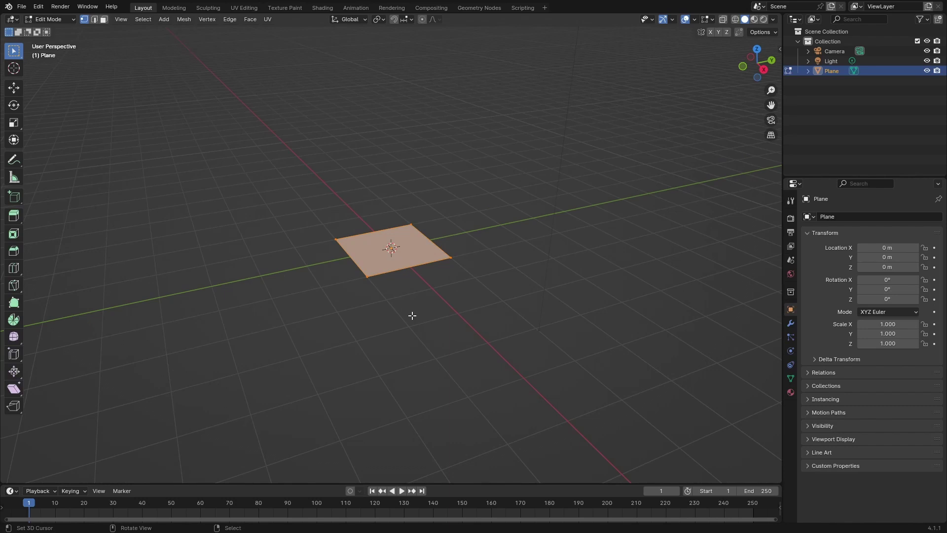
pyautogui.rightClick(412, 315)
pyautogui.click(416, 304)
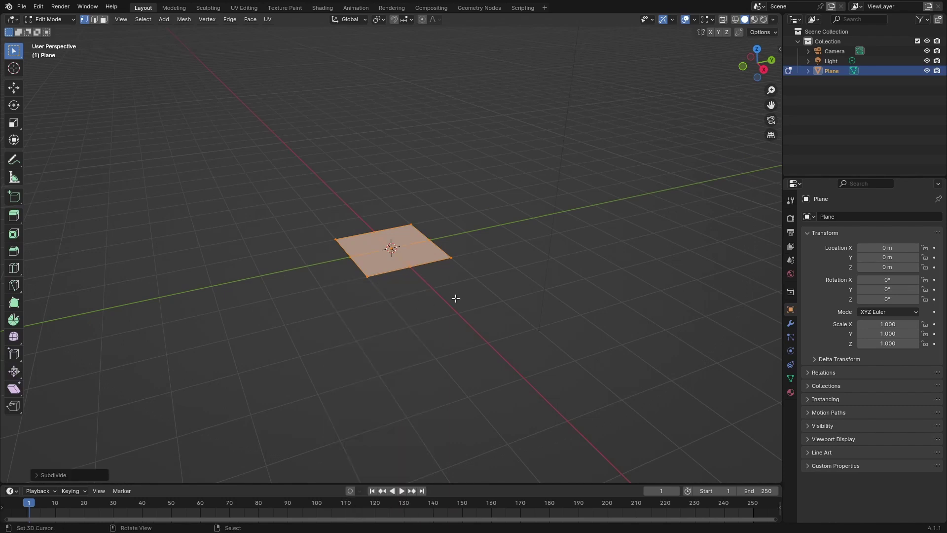
# - Delete the plane's four inner edges using the Only Edge & Faces option, keeping the centre vertex
pyautogui.scroll(3, 456, 298)
pyautogui.moveTo(446, 306)
pyautogui.mouseDown(button='middle')
pyautogui.moveTo(399, 322)
pyautogui.moveTo(445, 316)
pyautogui.mouseUp(button='middle')
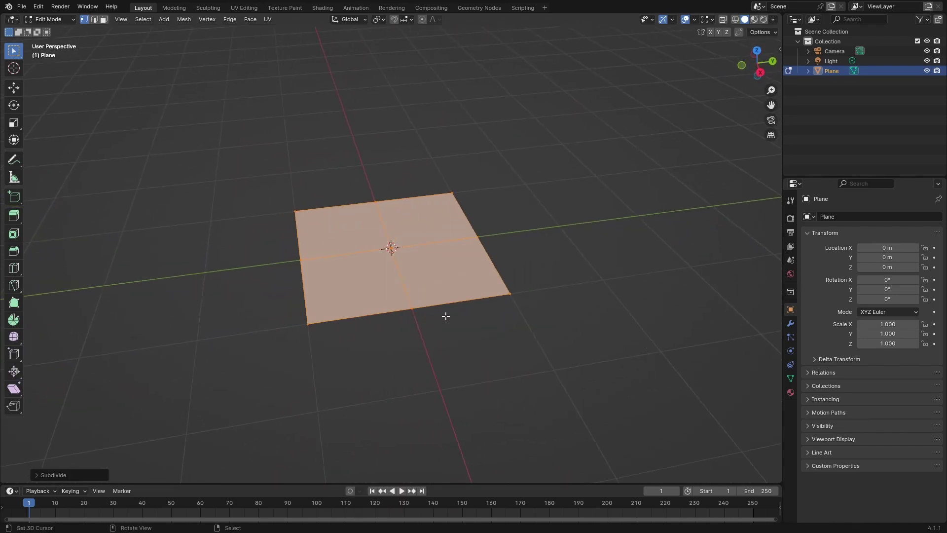
pyautogui.click(94, 20)
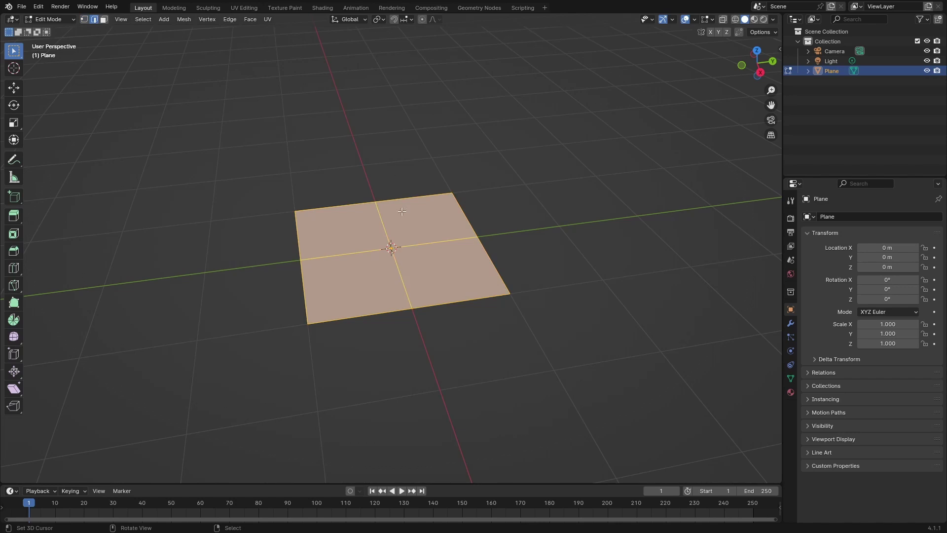
pyautogui.click(412, 292)
pyautogui.keyDown('shift'); pyautogui.click(427, 244); pyautogui.keyUp('shift')
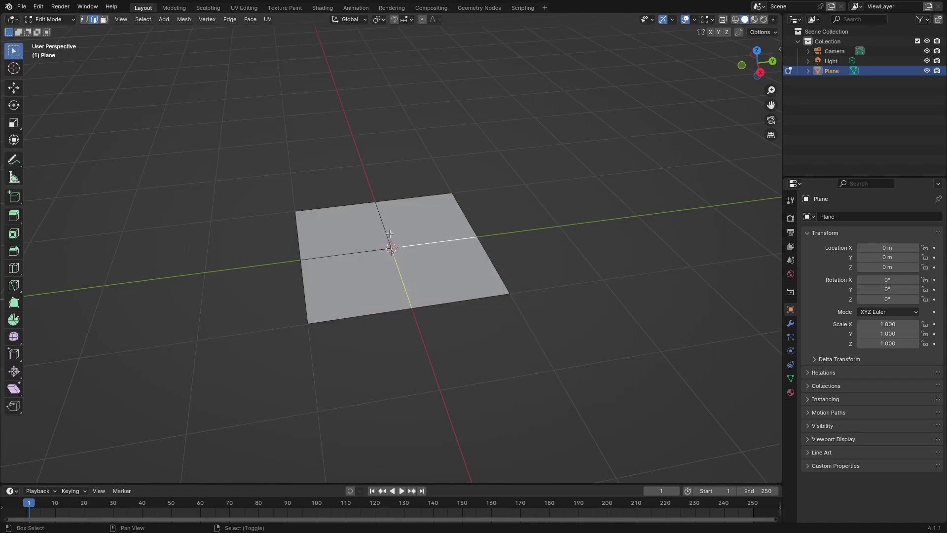
pyautogui.keyDown('shift'); pyautogui.click(384, 230); pyautogui.keyUp('shift')
pyautogui.keyDown('shift'); pyautogui.click(339, 267); pyautogui.keyUp('shift')
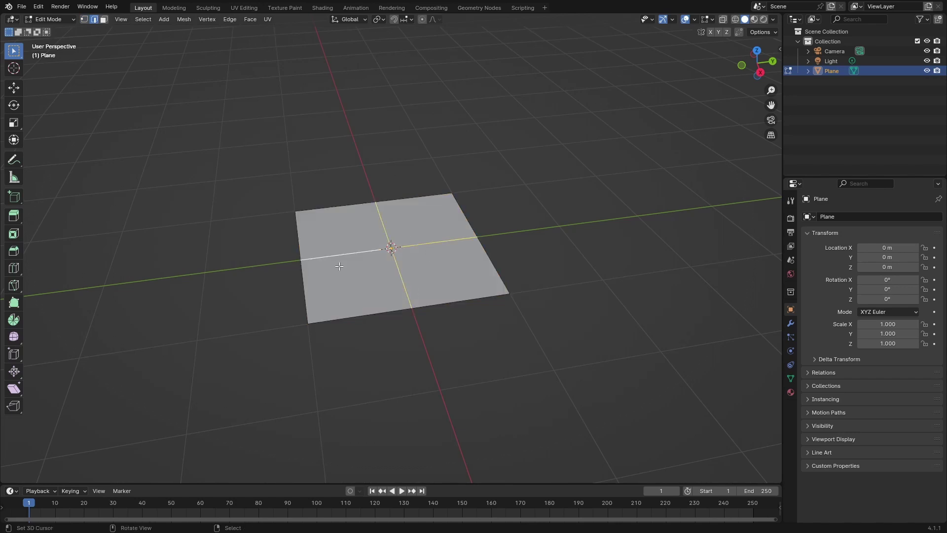
pyautogui.press('x')
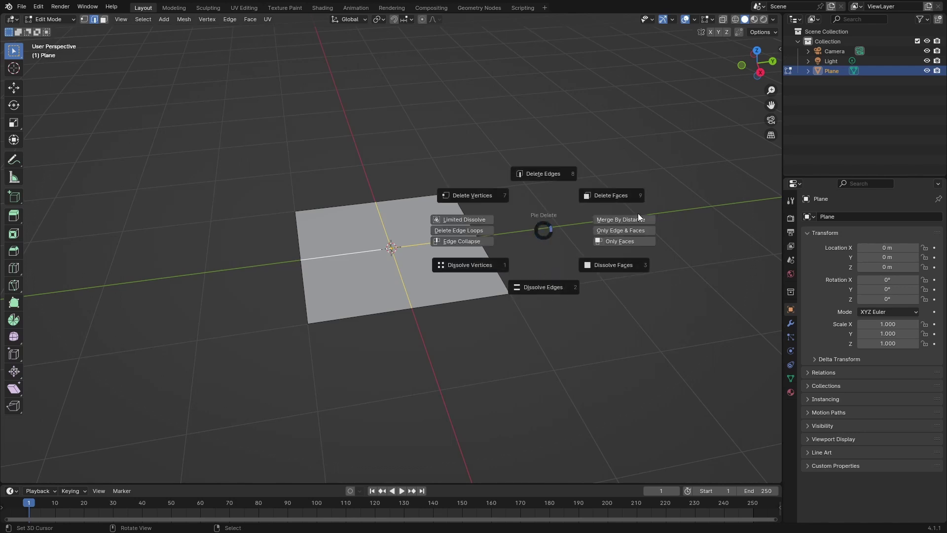
pyautogui.click(643, 233)
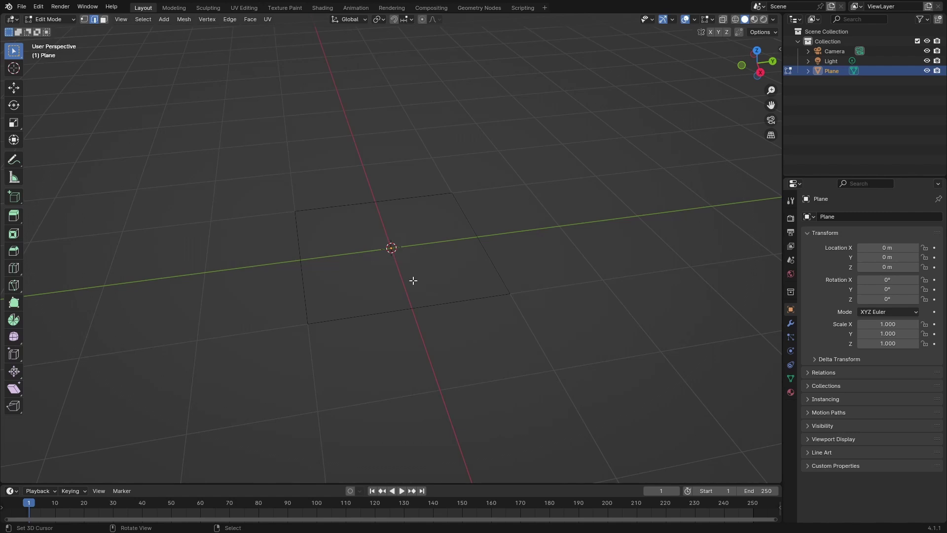
# - Dissolve the four midpoint vertices on the square outline's sides
pyautogui.click(82, 19)
pyautogui.scroll(5, 469, 277)
pyautogui.click(197, 273)
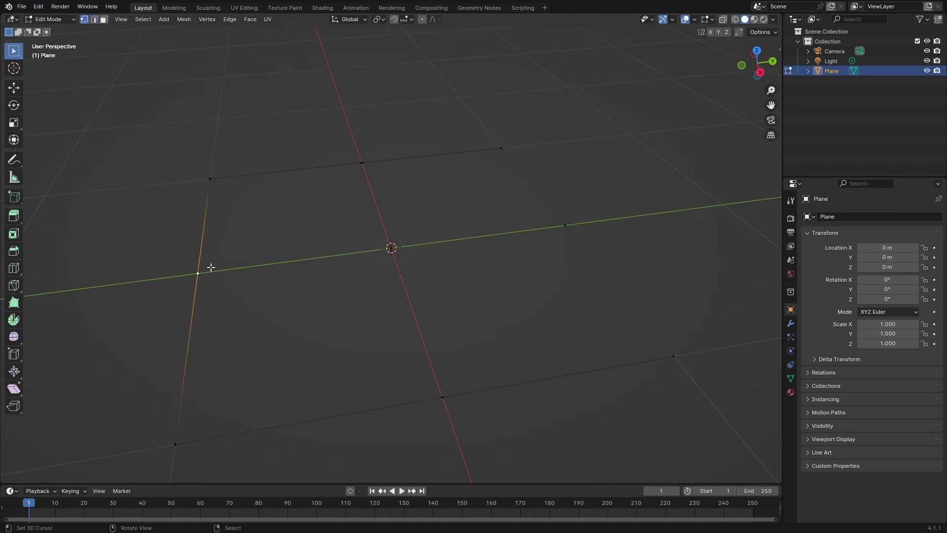
pyautogui.keyDown('shift'); pyautogui.click(359, 161); pyautogui.keyUp('shift')
pyautogui.keyDown('shift'); pyautogui.click(582, 225); pyautogui.keyUp('shift')
pyautogui.keyDown('shift'); pyautogui.click(444, 422); pyautogui.keyUp('shift')
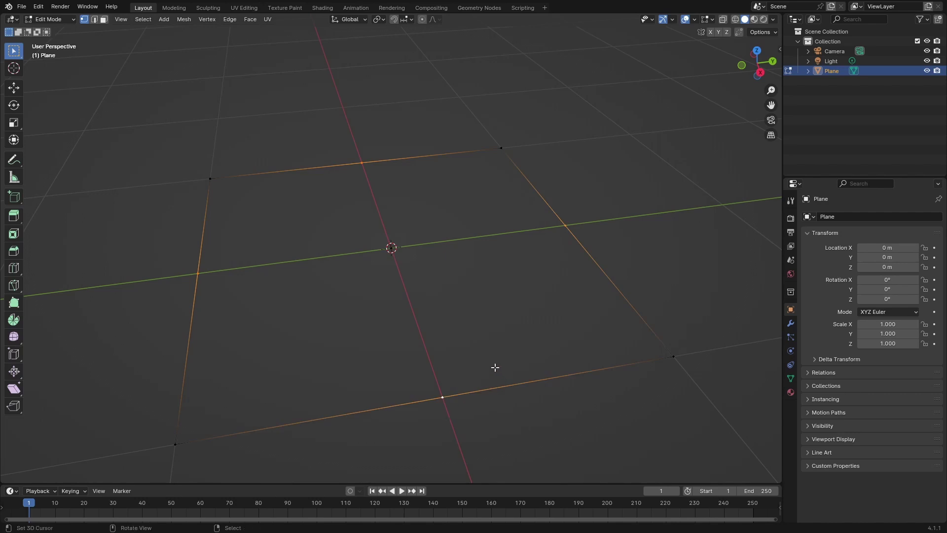
pyautogui.press('x')
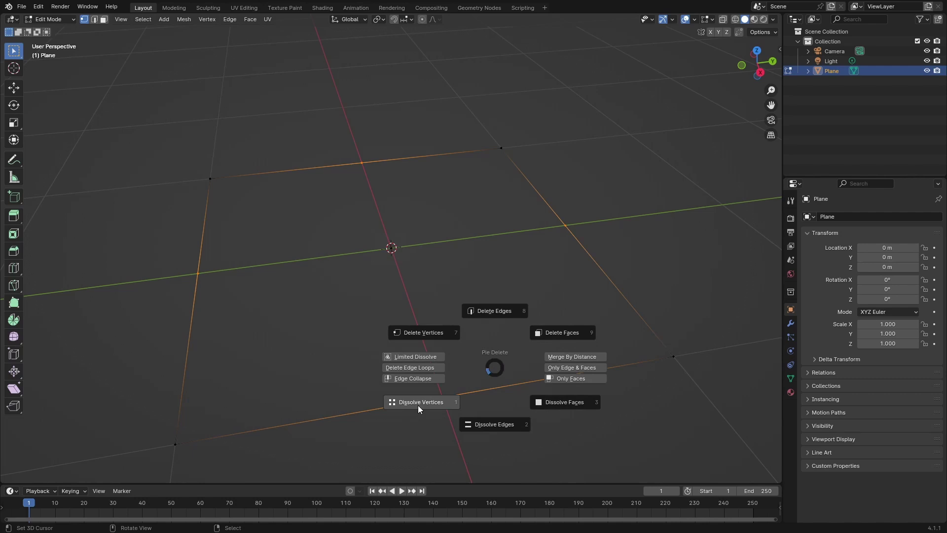
pyautogui.click(419, 405)
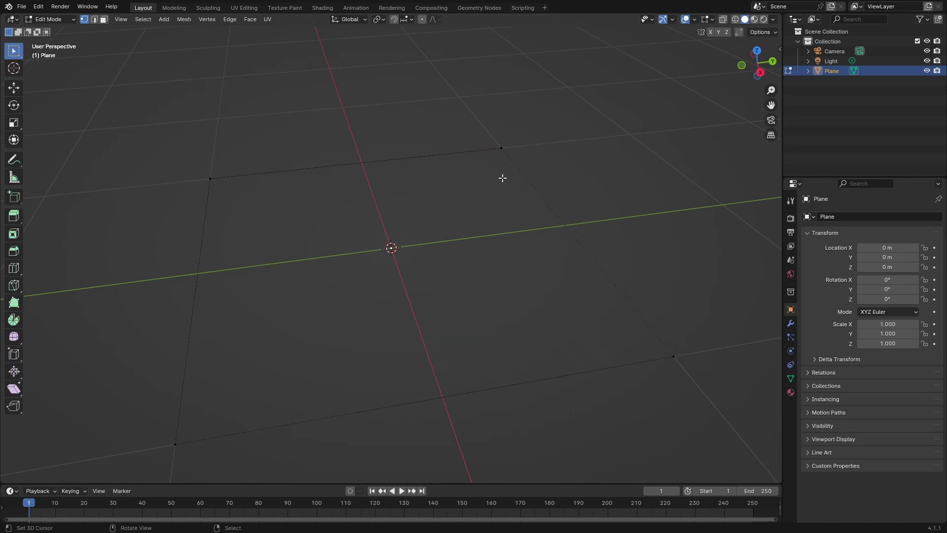
# - Fill two adjacent triangular faces between the centre vertex and three of the square's corners
pyautogui.keyDown('shift'); pyautogui.click(501, 148); pyautogui.keyUp('shift')
pyautogui.keyDown('shift'); pyautogui.click(220, 178); pyautogui.keyUp('shift')
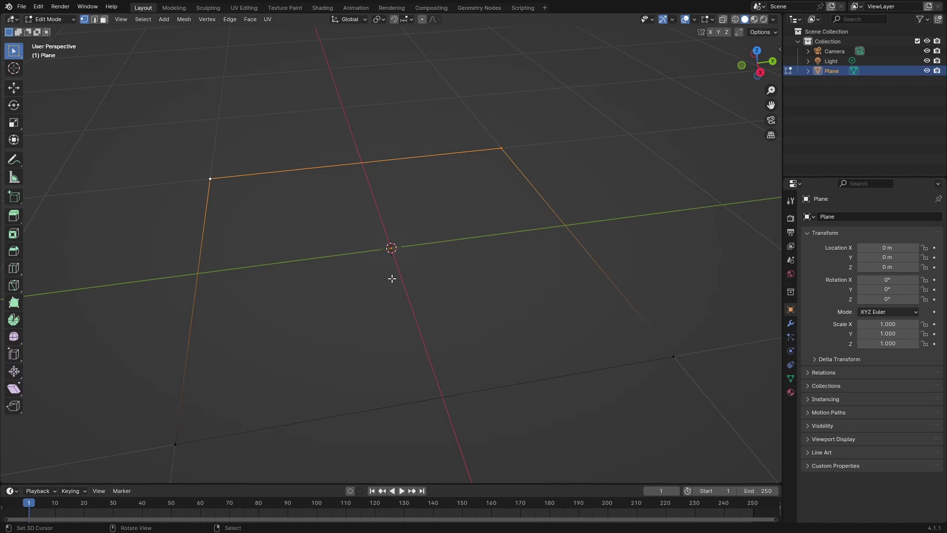
pyautogui.press('f')
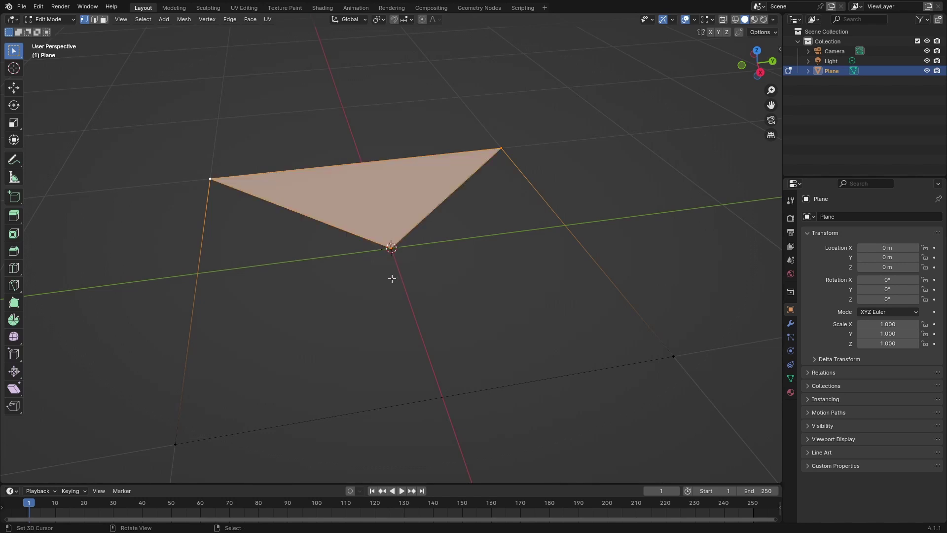
pyautogui.keyDown('shift'); pyautogui.click(210, 178); pyautogui.keyUp('shift')
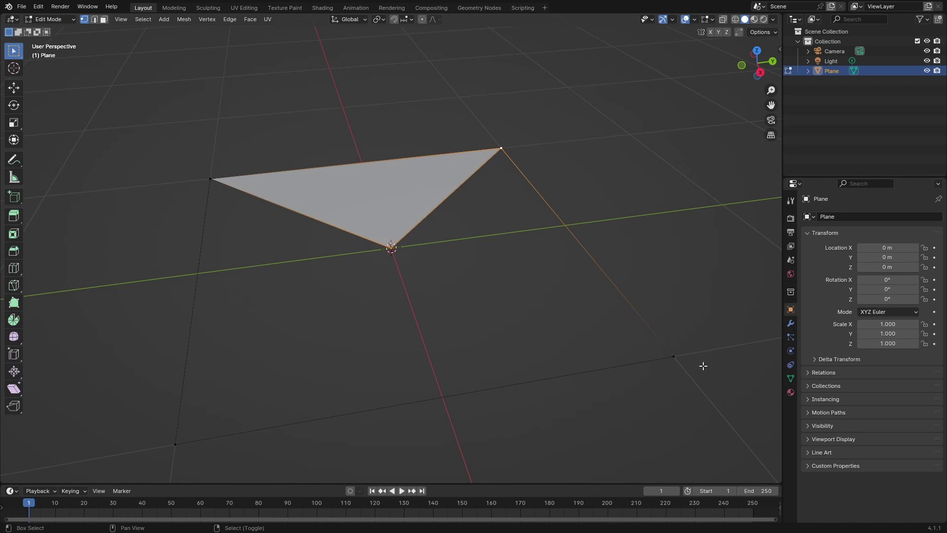
pyautogui.keyDown('shift'); pyautogui.click(669, 355); pyautogui.keyUp('shift')
pyautogui.press('f')
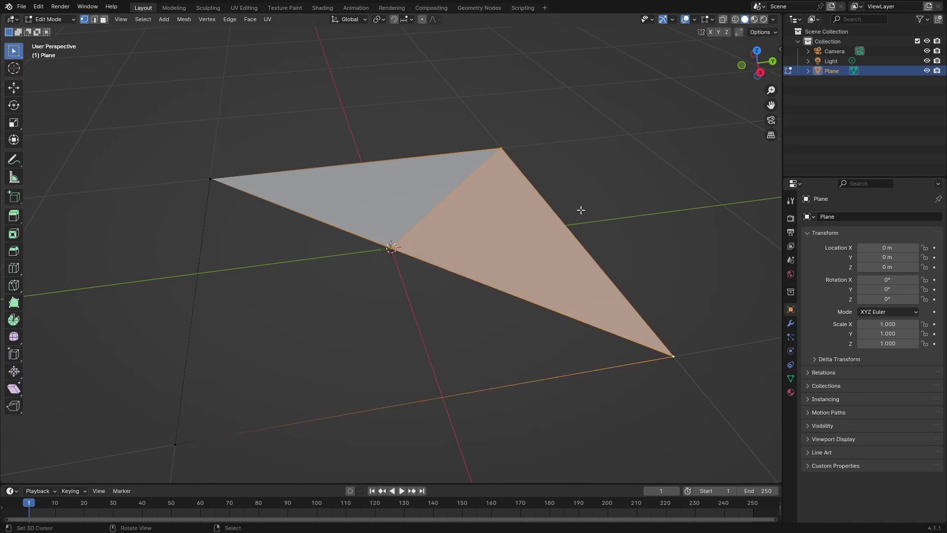
# - Fill the two remaining triangular faces of the square around the centre and select only the centre vertex
pyautogui.keyDown('shift'); pyautogui.click(509, 155); pyautogui.keyUp('shift')
pyautogui.keyDown('shift'); pyautogui.click(176, 444); pyautogui.keyUp('shift')
pyautogui.press('f')
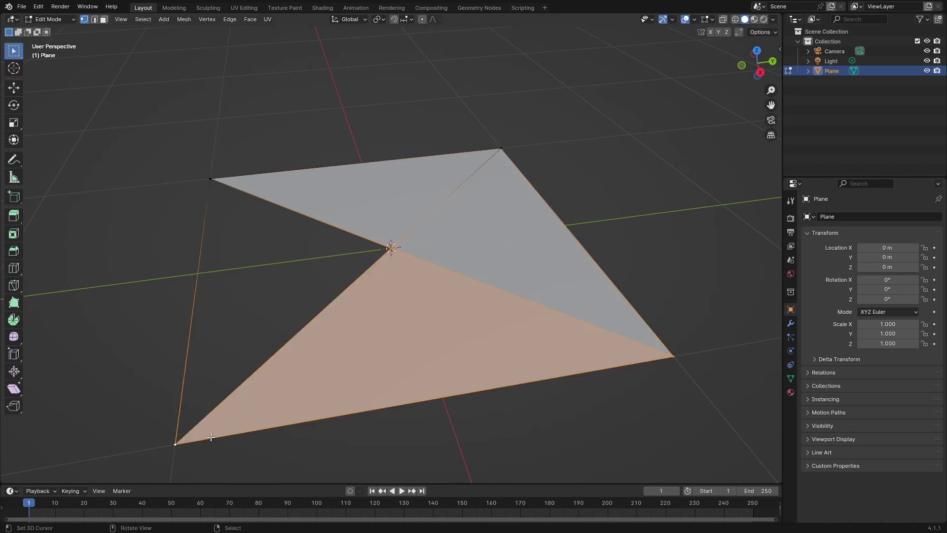
pyautogui.keyDown('shift'); pyautogui.click(673, 356); pyautogui.keyUp('shift')
pyautogui.keyDown('shift'); pyautogui.click(210, 178); pyautogui.keyUp('shift')
pyautogui.press('f')
pyautogui.click(405, 253)
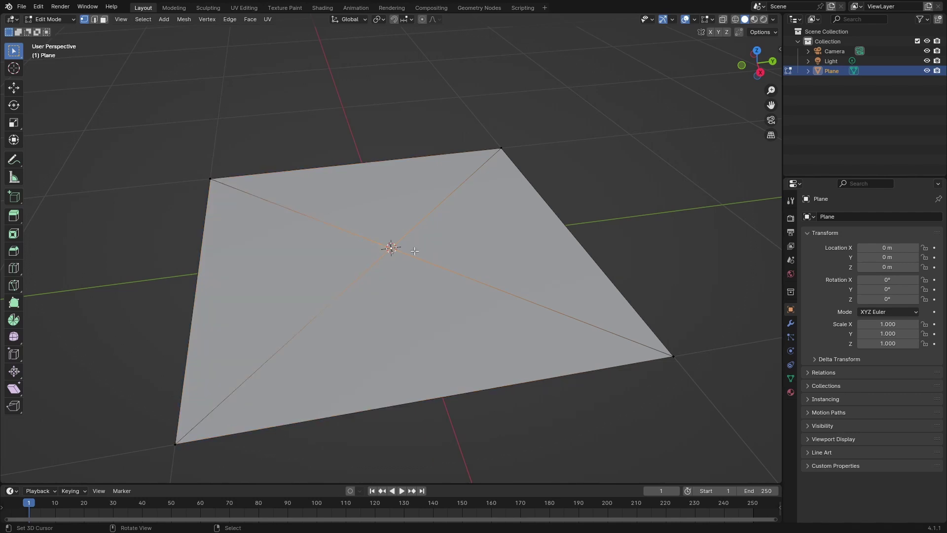
pyautogui.press('KP_7')
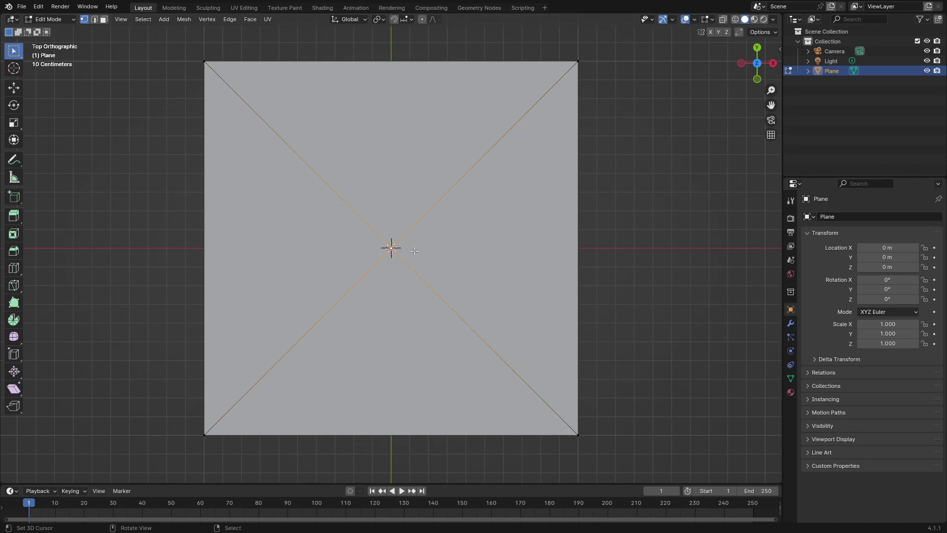
pyautogui.moveTo(415, 251); pyautogui.dragTo(548, 265, button='middle')
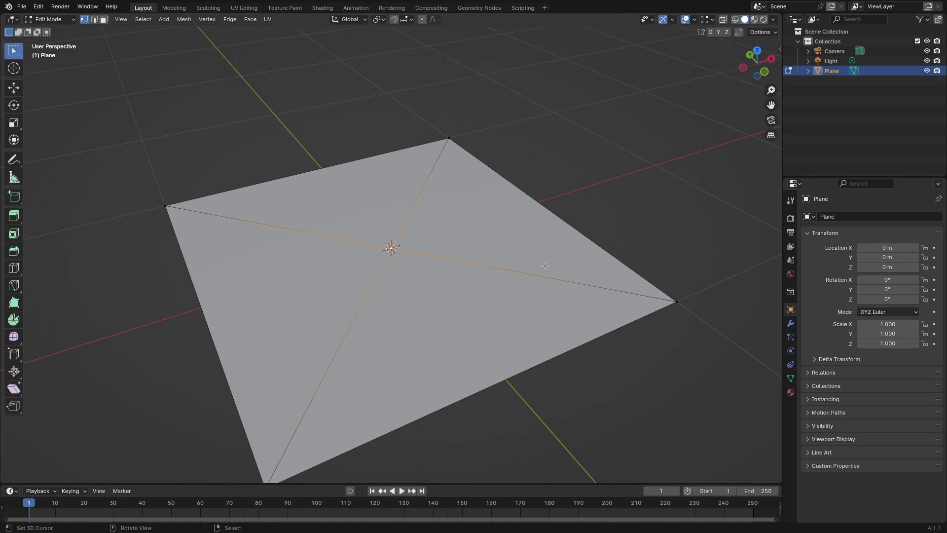
pyautogui.press('s')
pyautogui.click(542, 267)
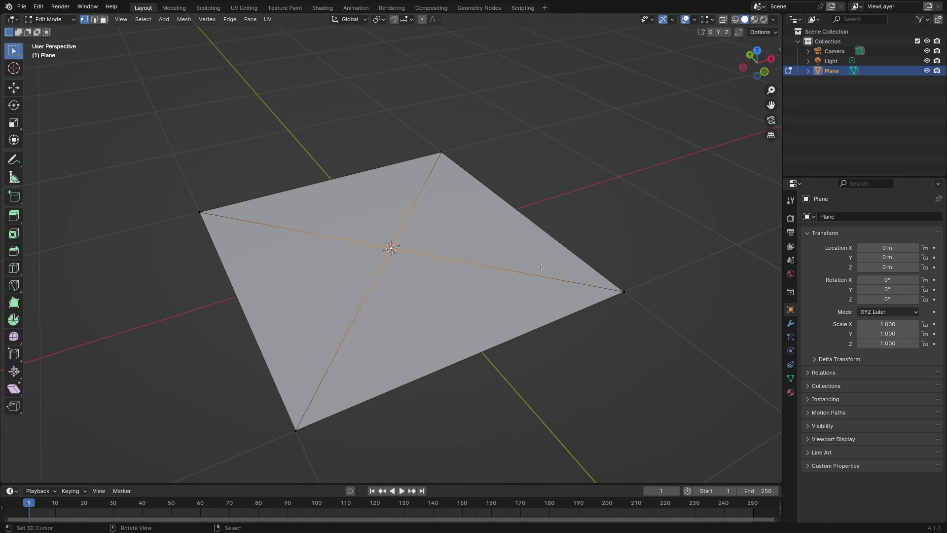
pyautogui.hotkey('ctrl', 'z')
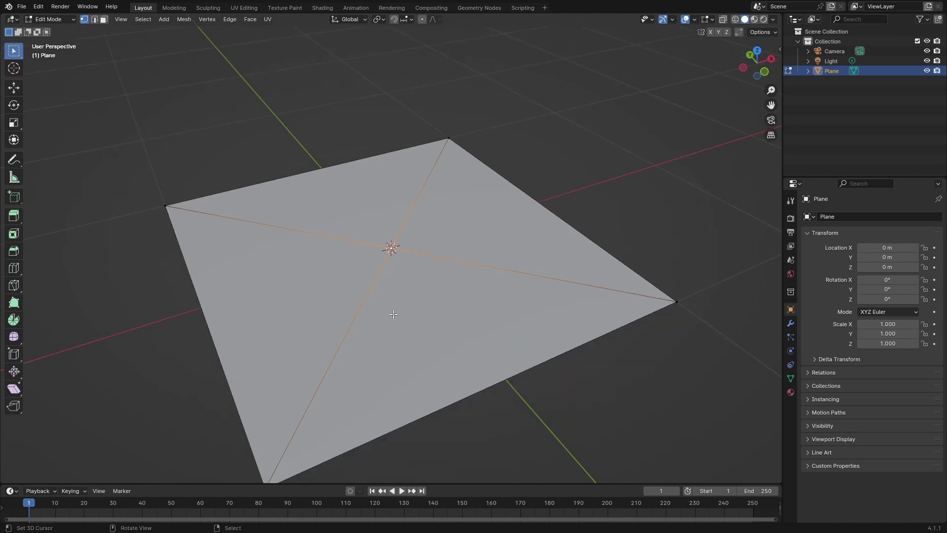
pyautogui.press('s')
pyautogui.moveTo(407, 308); pyautogui.dragTo(374, 274, button='middle')
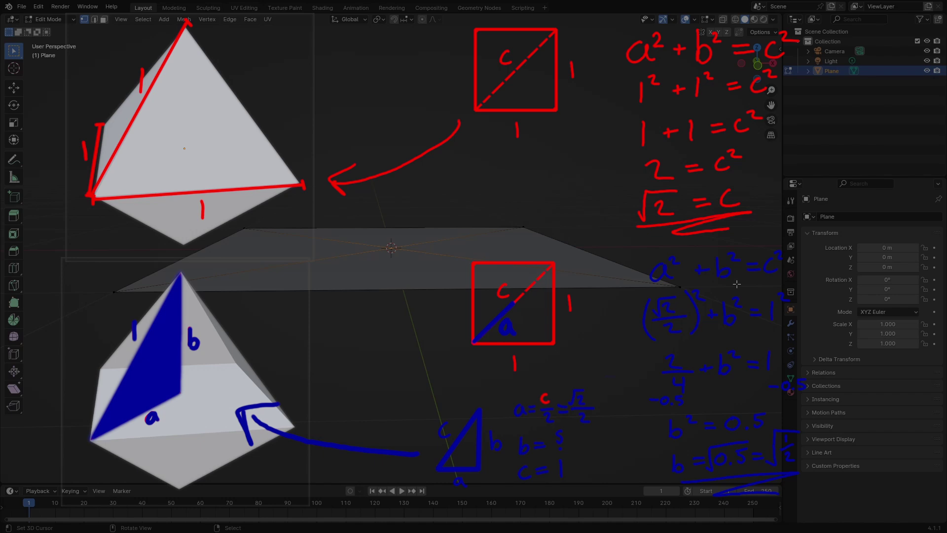
pyautogui.moveTo(308, 277)
pyautogui.mouseDown(button='middle')
pyautogui.moveTo(321, 344)
pyautogui.moveTo(397, 350)
pyautogui.mouseUp(button='middle')
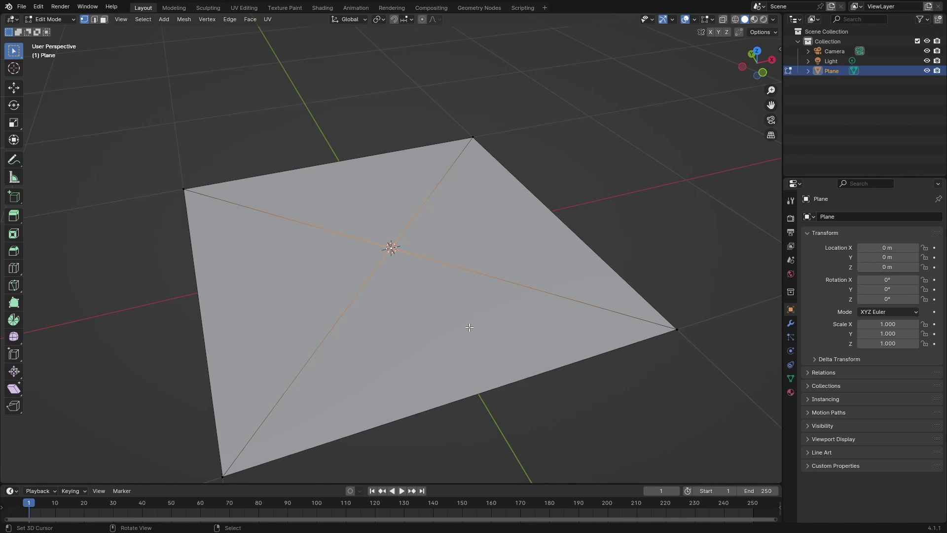
# - Move the centre vertex 1.41421356 m up along the global Z axis to form a pyramid
pyautogui.press('g')
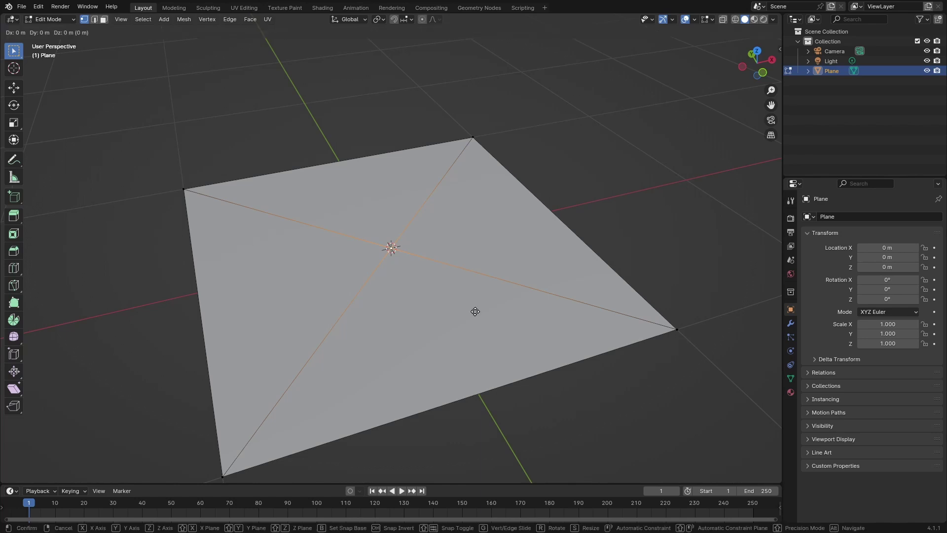
pyautogui.press('z')
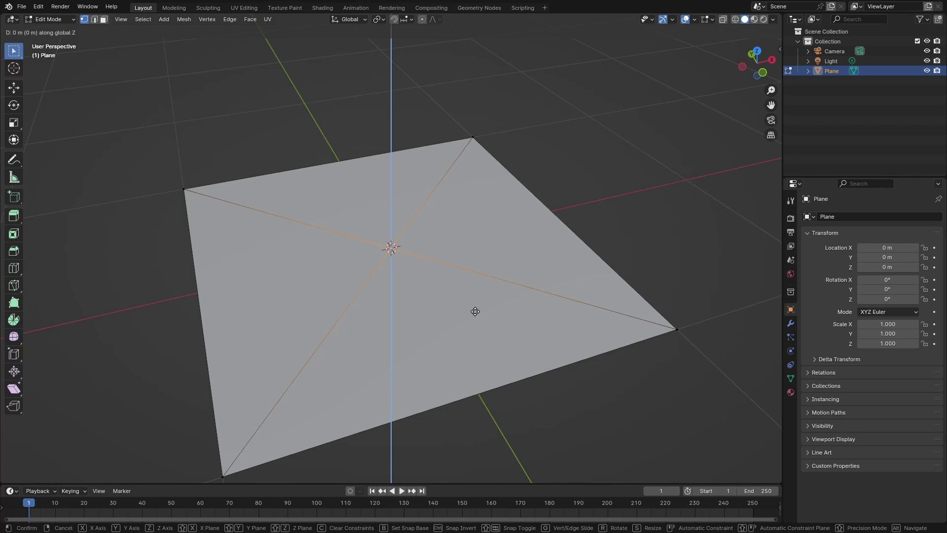
pyautogui.write('1.4')
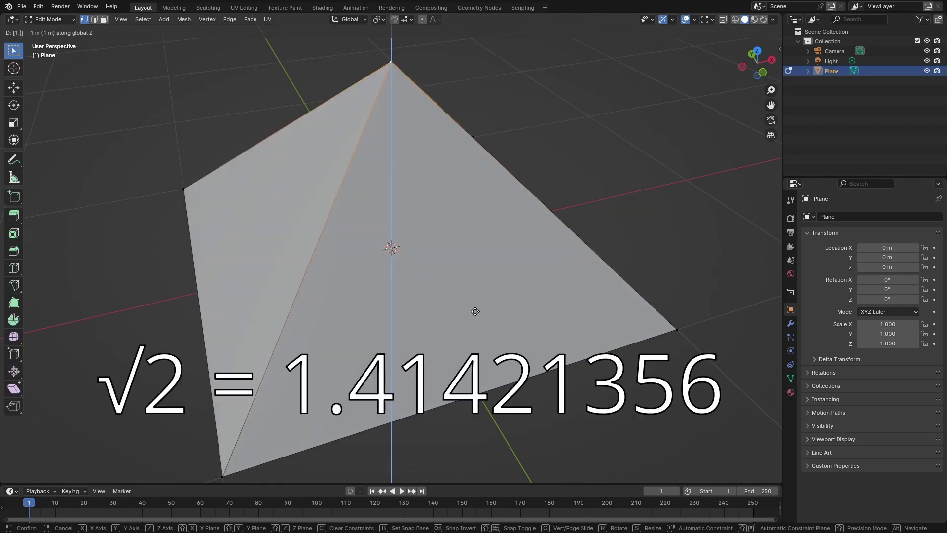
pyautogui.write('1')
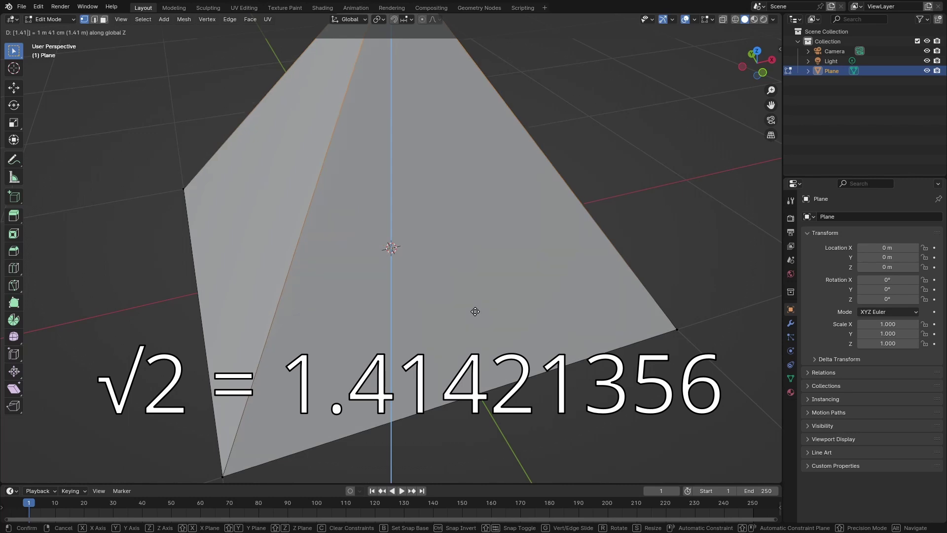
pyautogui.write('421')
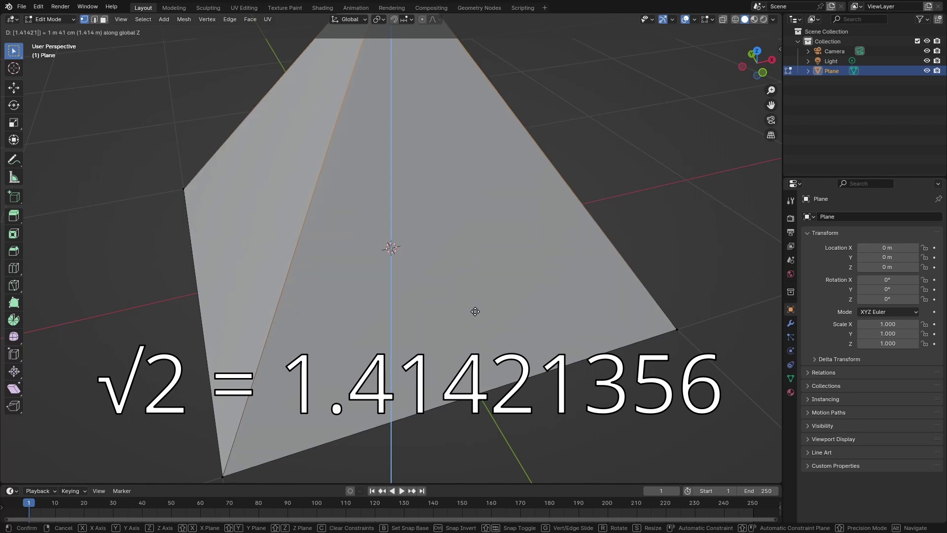
pyautogui.write('356')
pyautogui.press('Return')
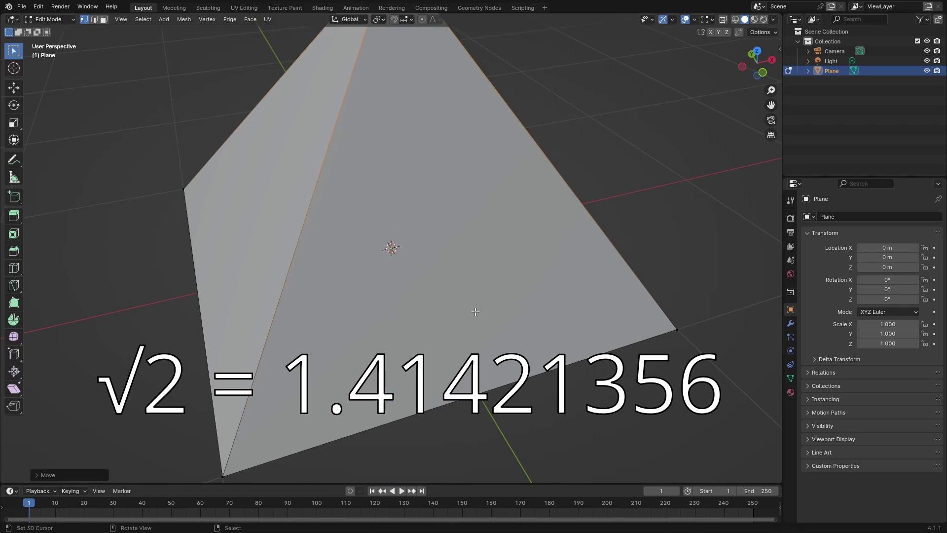
pyautogui.scroll(-5, 501, 192)
pyautogui.moveTo(549, 290); pyautogui.dragTo(506, 201, button='middle')
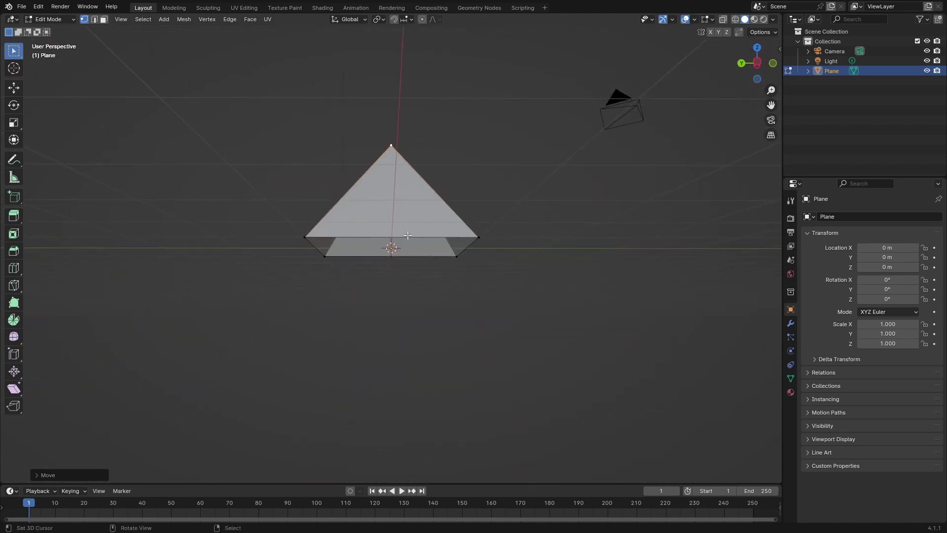
# - Select the entire mesh of the pyramid, including its open base edges
pyautogui.press('a')
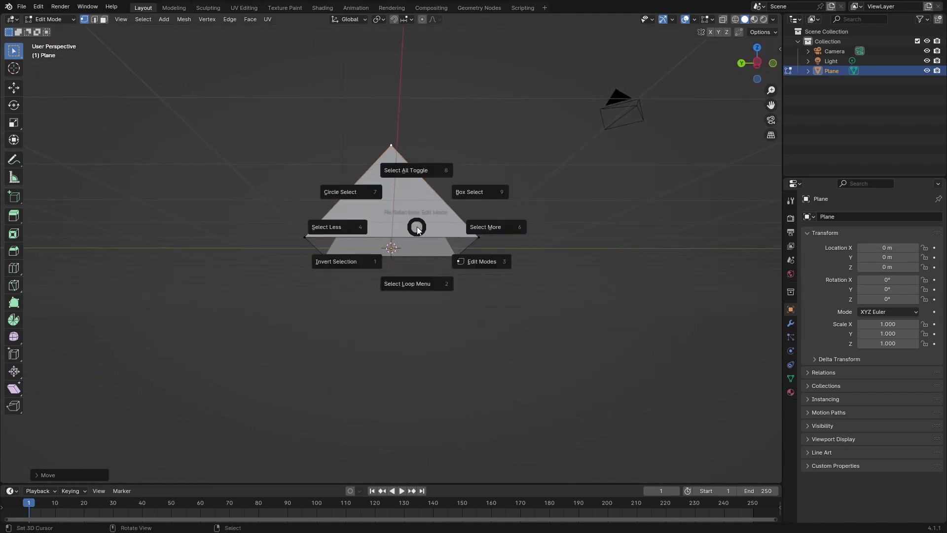
pyautogui.click(428, 168)
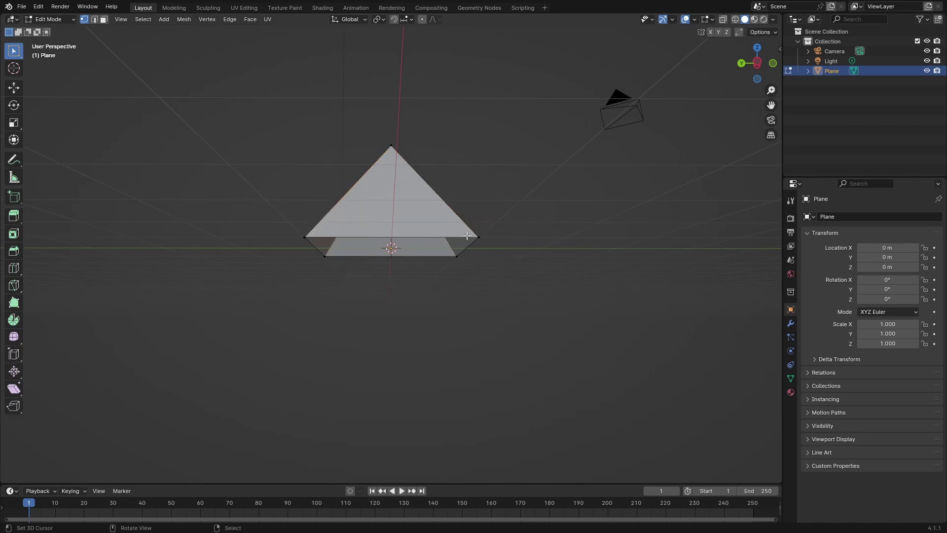
pyautogui.moveTo(467, 236); pyautogui.dragTo(447, 240, button='middle')
pyautogui.scroll(2, 446, 240)
pyautogui.press('a')
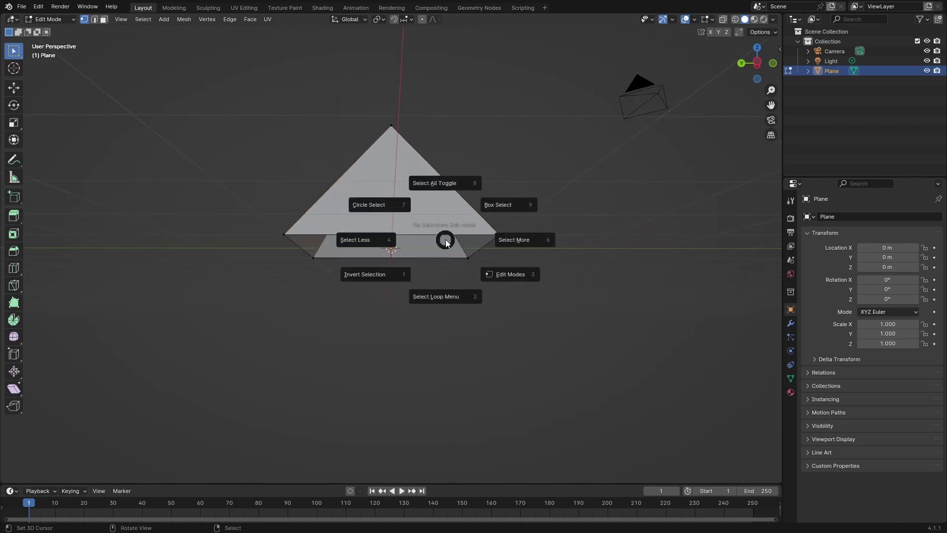
pyautogui.click(448, 189)
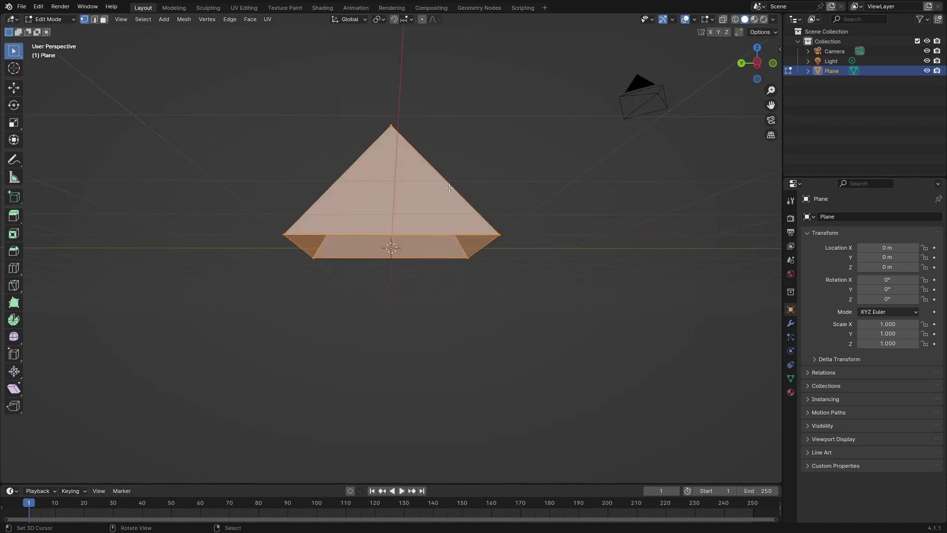
# - Set the pivot point to the 3D cursor and duplicate the pyramid, rotating the copy 180° around the global Y axis
pyautogui.click(379, 21)
pyautogui.click(392, 56)
pyautogui.press('g')
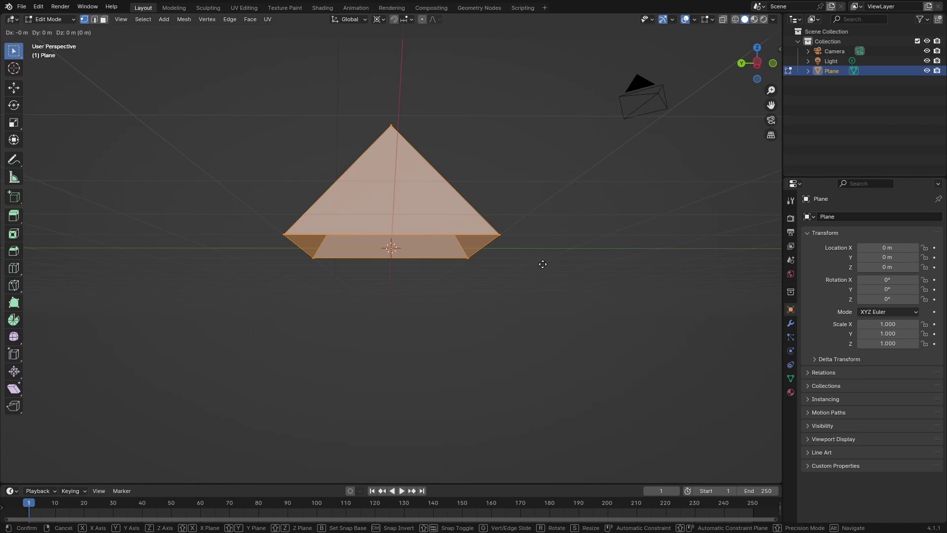
pyautogui.press('r')
pyautogui.press('y')
pyautogui.press('1')
pyautogui.press('Return')
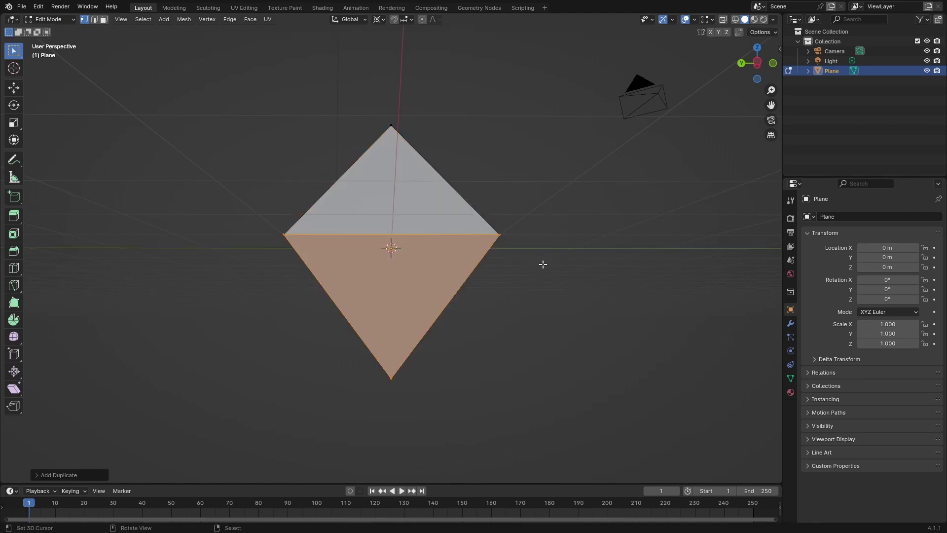
# - Select all geometry of both pyramids and merge the overlapping base vertices by distance
pyautogui.hotkey('shift', 's')
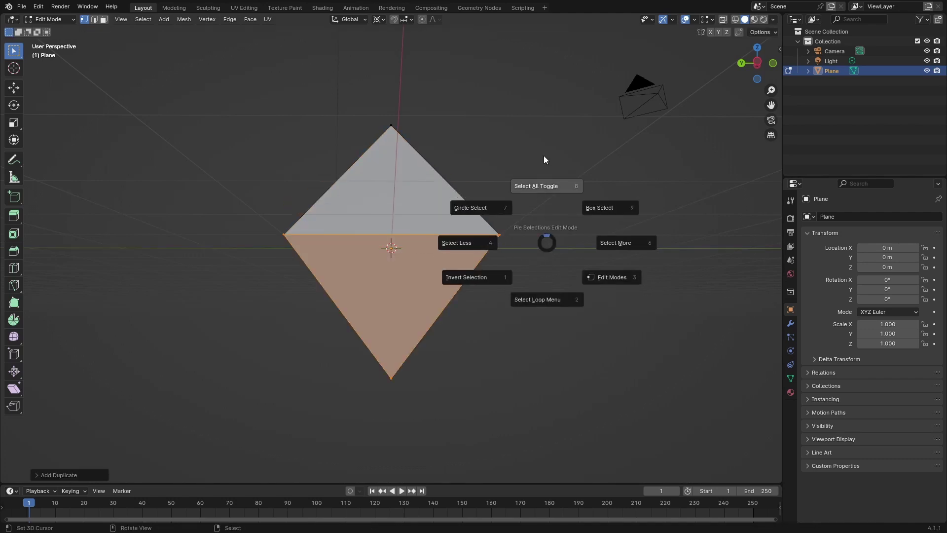
pyautogui.click(543, 183)
pyautogui.press('a')
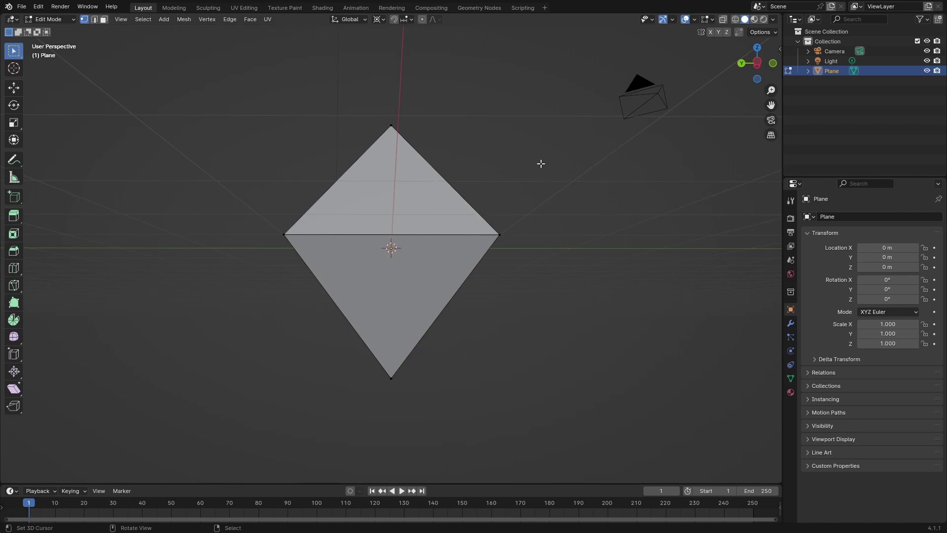
pyautogui.press('a')
pyautogui.click(545, 99)
pyautogui.press('F3')
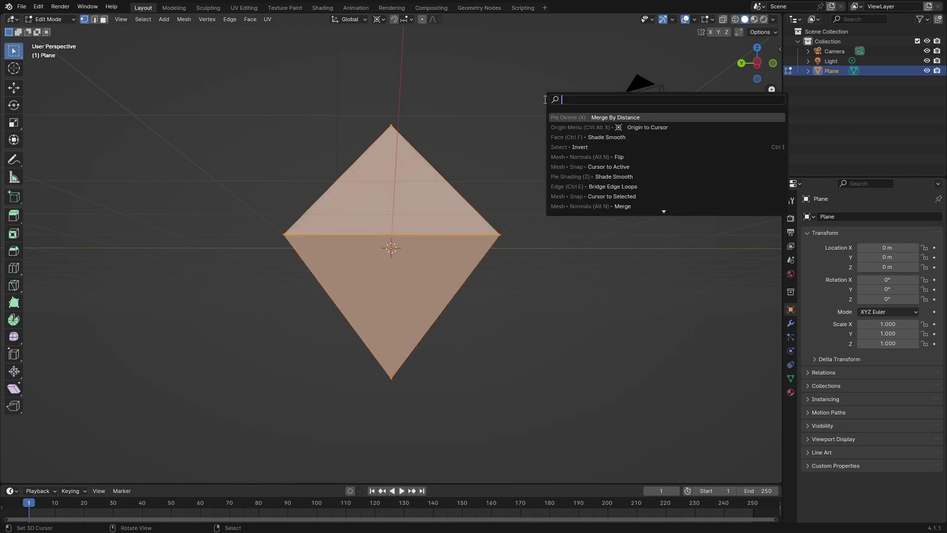
pyautogui.press('Return')
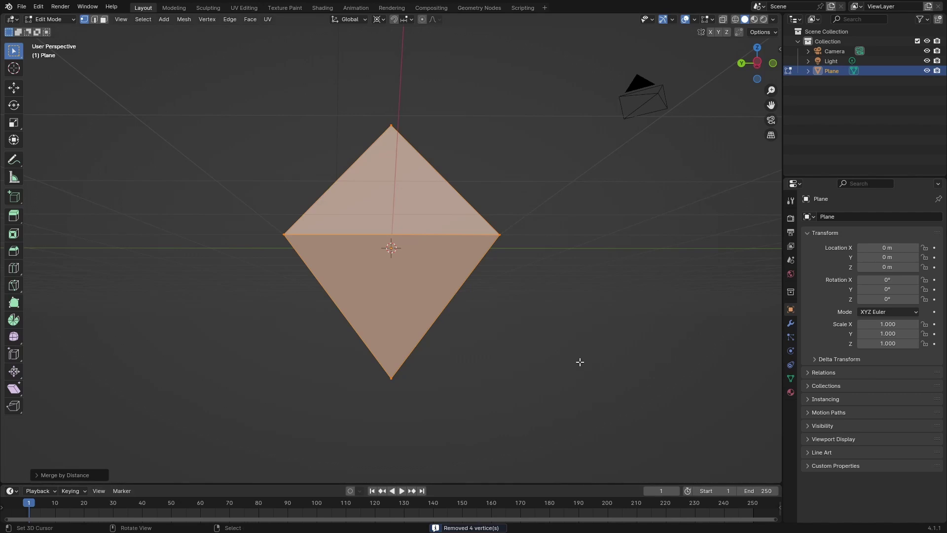
pyautogui.scroll(2, 546, 292)
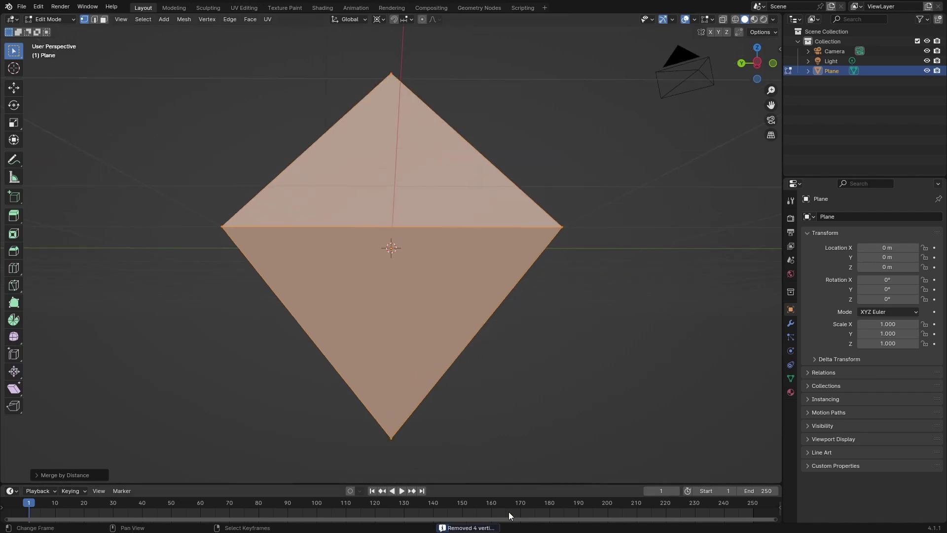
pyautogui.moveTo(540, 360); pyautogui.dragTo(600, 359, button='middle')
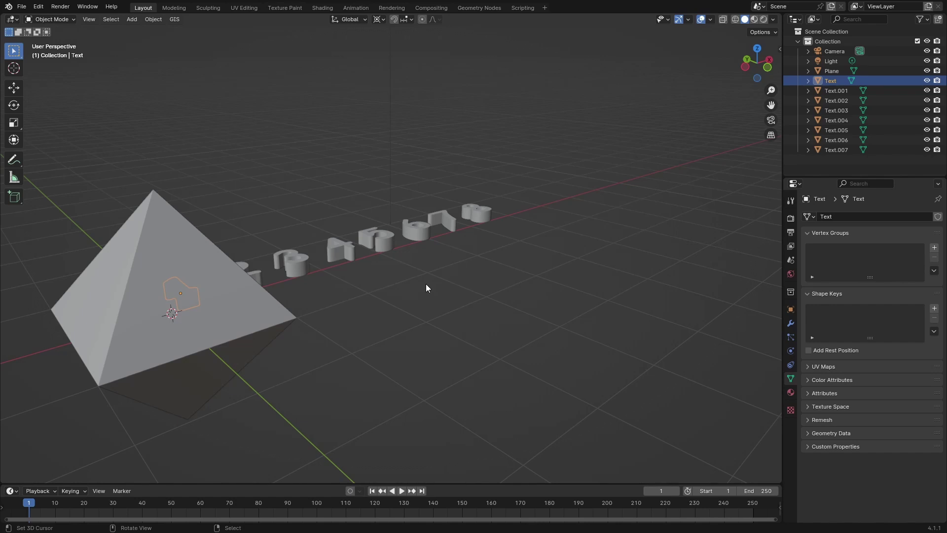
# - Select the Text object inside the octahedron and show its transform properties in the viewport
pyautogui.scroll(-3, 167, 342)
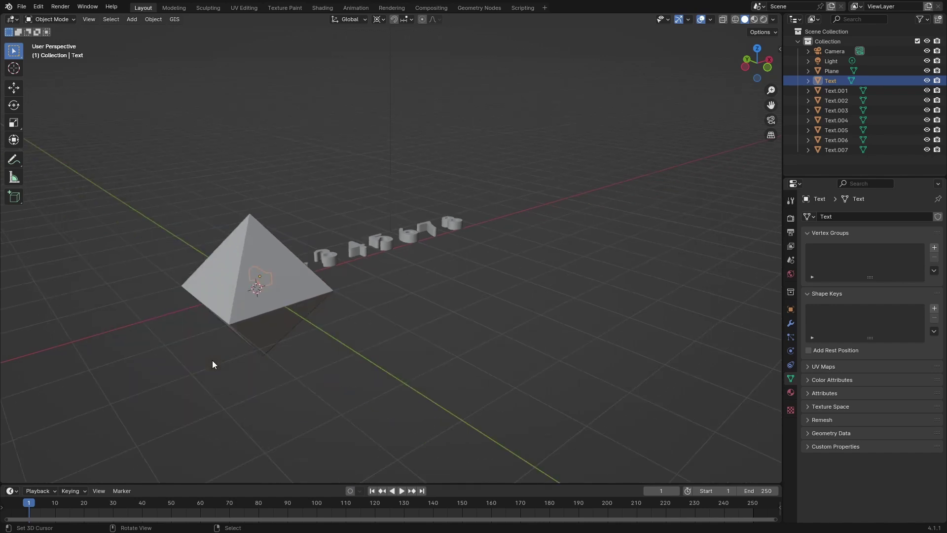
pyautogui.click(253, 294)
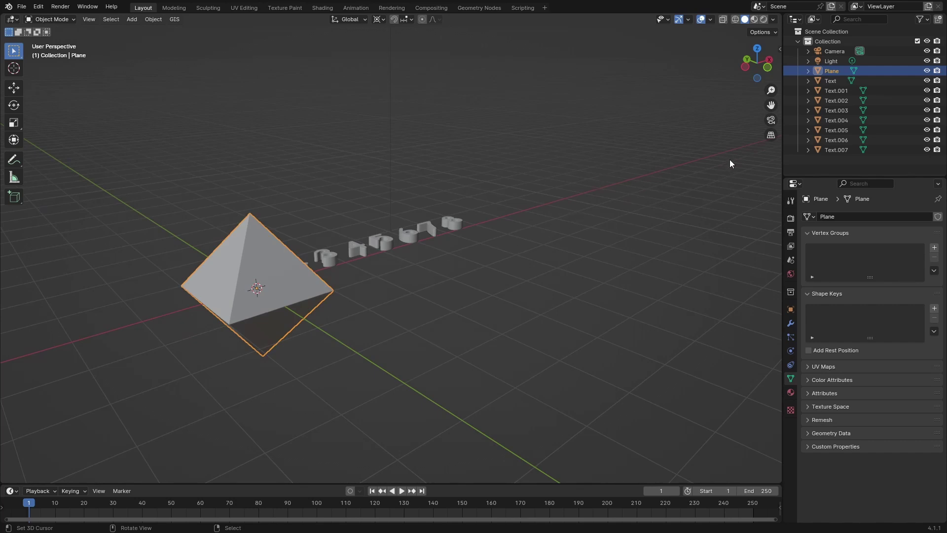
pyautogui.click(283, 267)
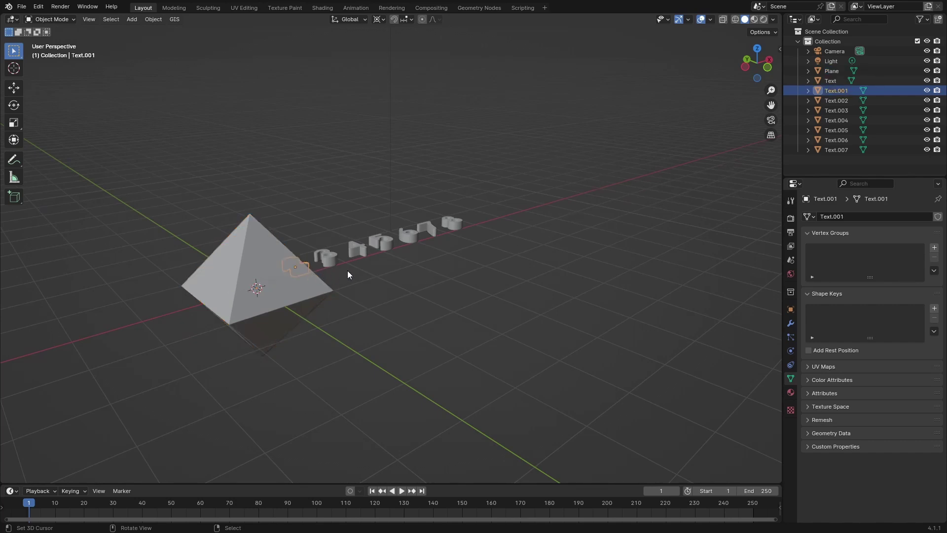
pyautogui.click(265, 278)
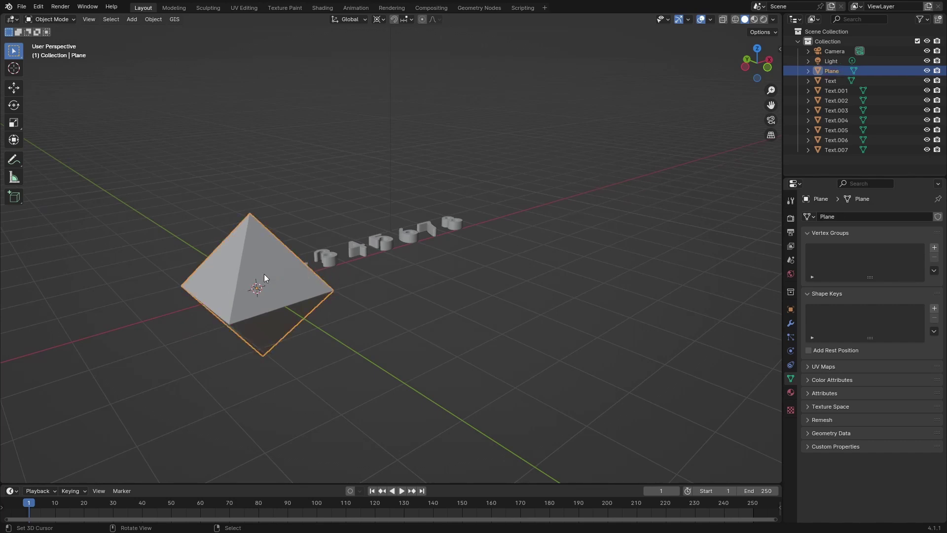
pyautogui.rightClick(832, 81)
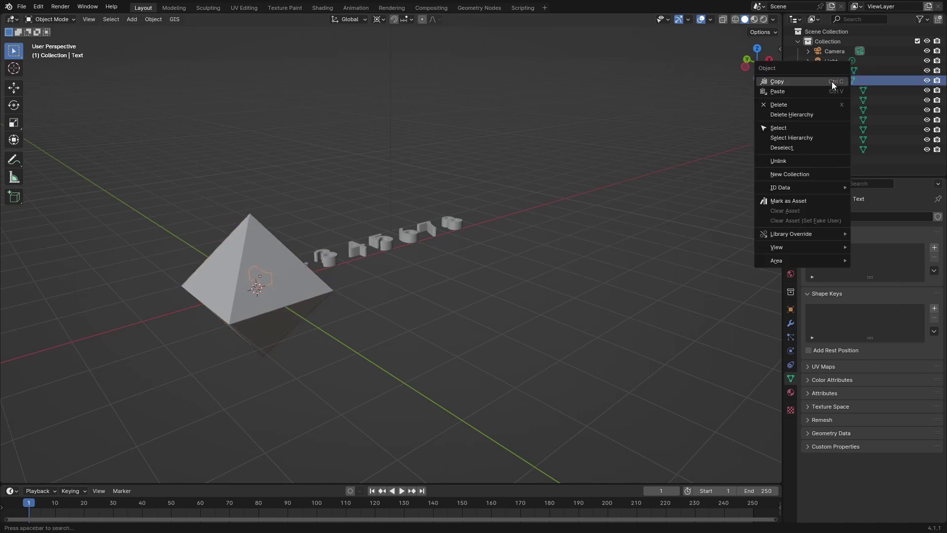
pyautogui.click(777, 48)
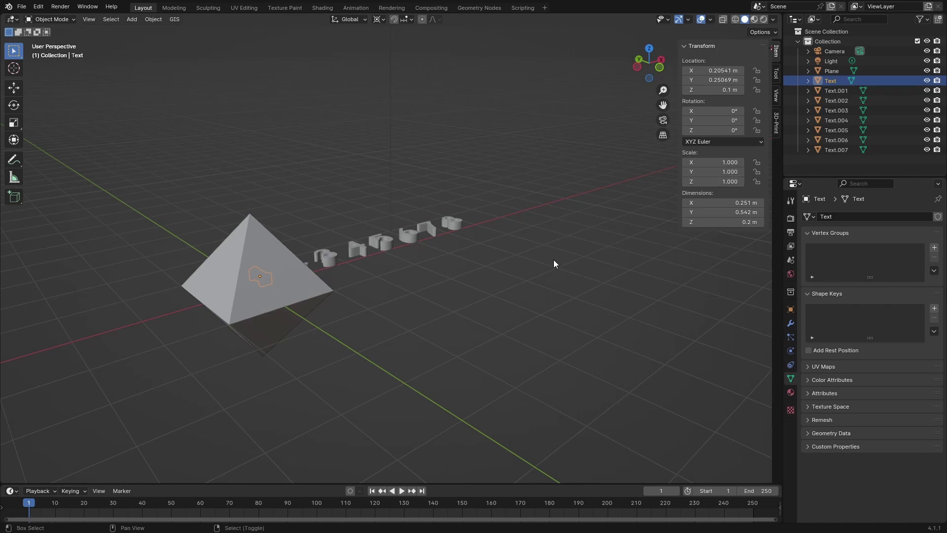
# - Set the Y location of the Text object to 0.66667 m
pyautogui.scroll(-3, 319, 339)
pyautogui.scroll(4, 294, 363)
pyautogui.keyDown('shift'); pyautogui.moveTo(294, 363); pyautogui.dragTo(523, 222, button='middle'); pyautogui.keyUp('shift')
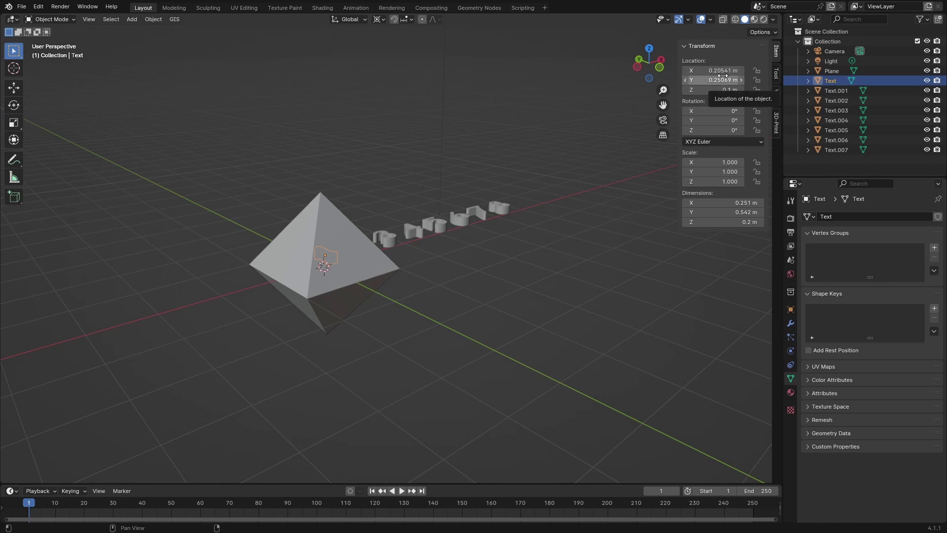
pyautogui.click(720, 78)
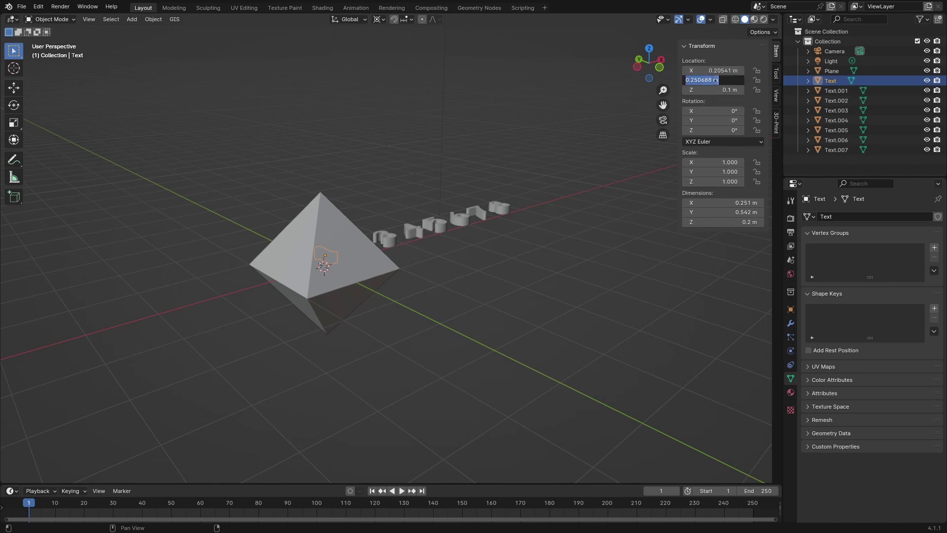
pyautogui.write('0.66667')
pyautogui.press('Return')
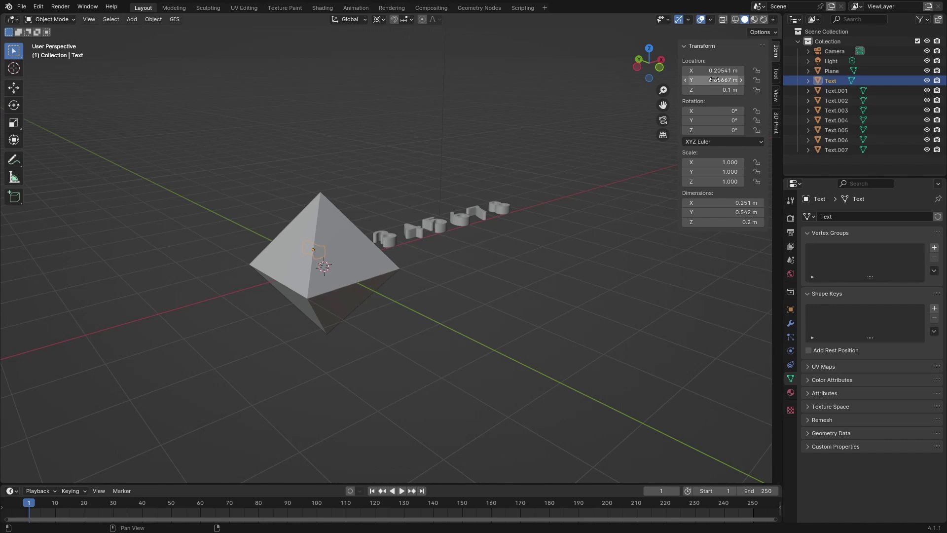
pyautogui.scroll(-1, 422, 307)
pyautogui.scroll(5, 421, 308)
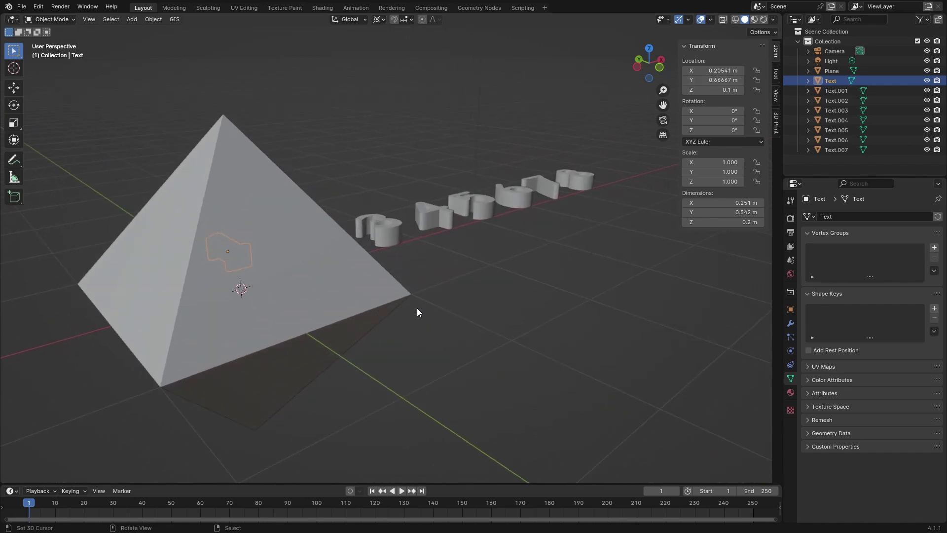
pyautogui.moveTo(417, 312); pyautogui.dragTo(437, 299, button='middle')
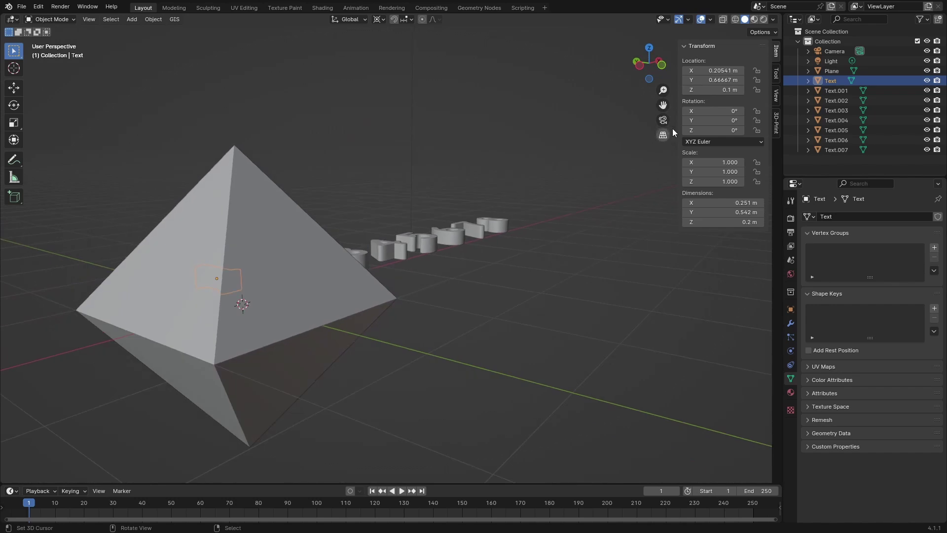
pyautogui.click(715, 80)
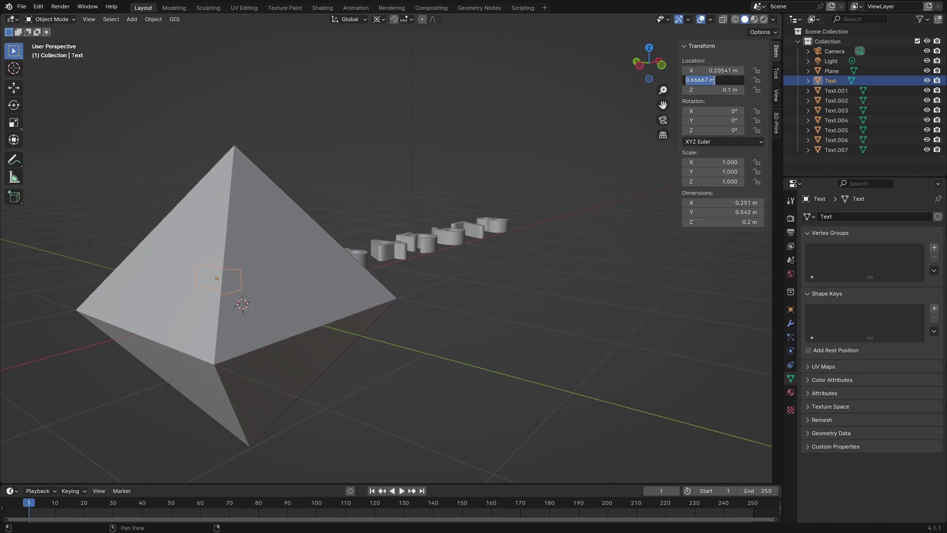
pyautogui.press('Home')
pyautogui.write('-')
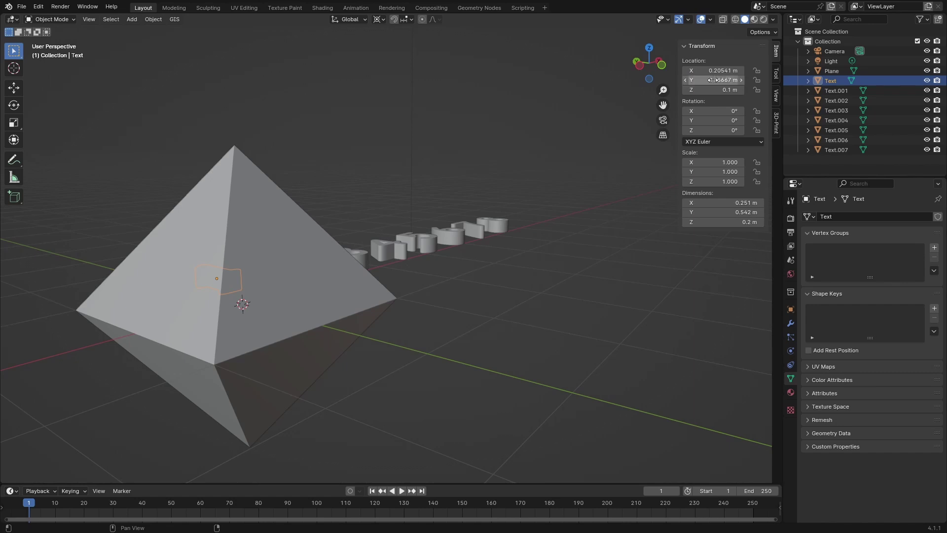
pyautogui.press('BackSpace')
pyautogui.press('Return')
# - Select the numeral 8 at the far end of the row and set its Y location to -0.66667 m
pyautogui.click(408, 220)
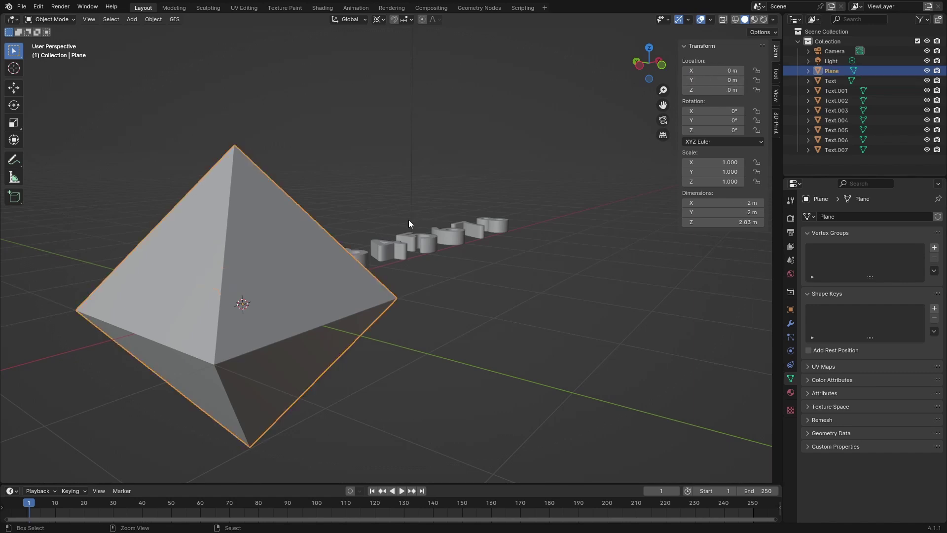
pyautogui.click(408, 220)
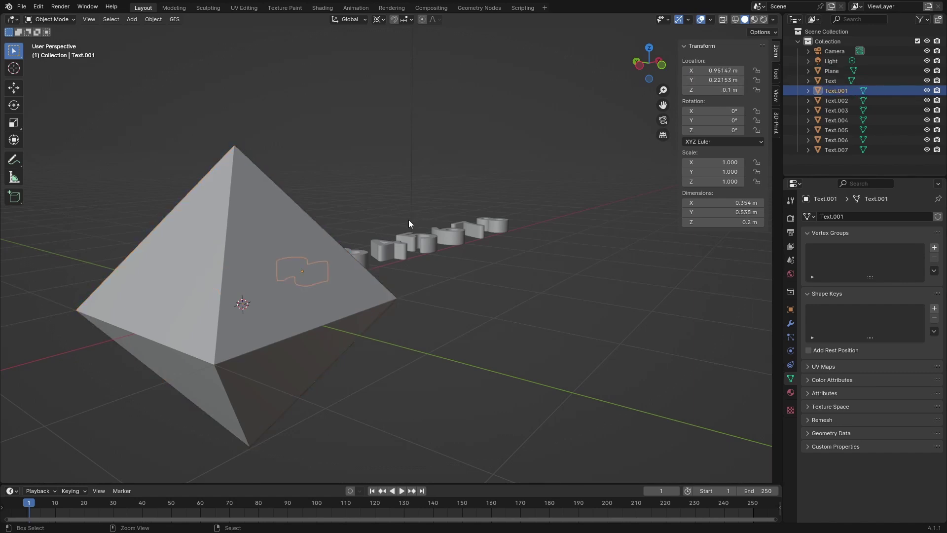
pyautogui.click(508, 225)
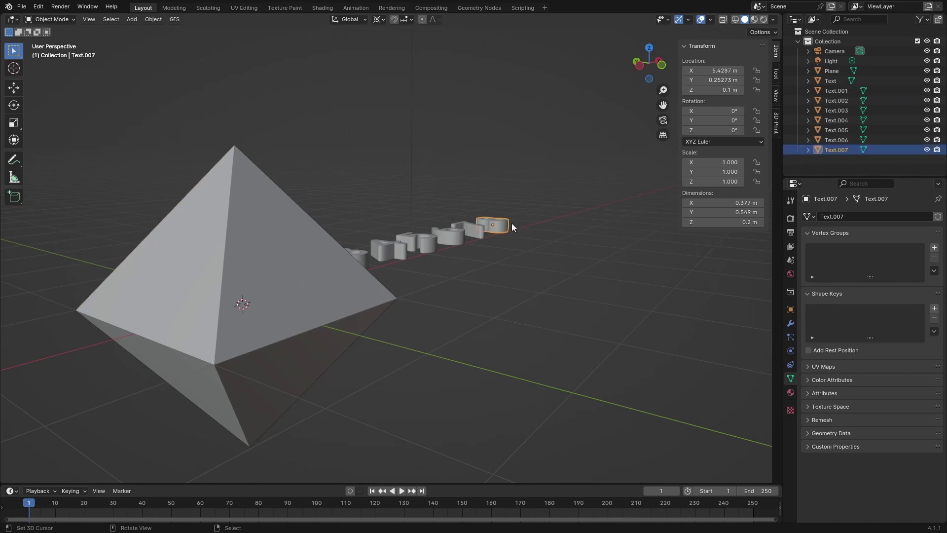
pyautogui.click(717, 81)
pyautogui.write('-0.')
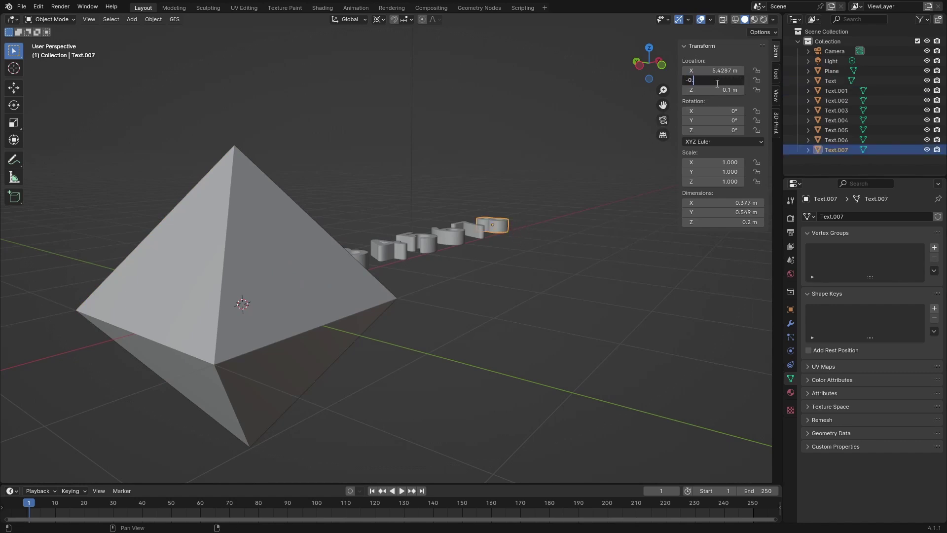
pyautogui.write('66667')
pyautogui.press('Return')
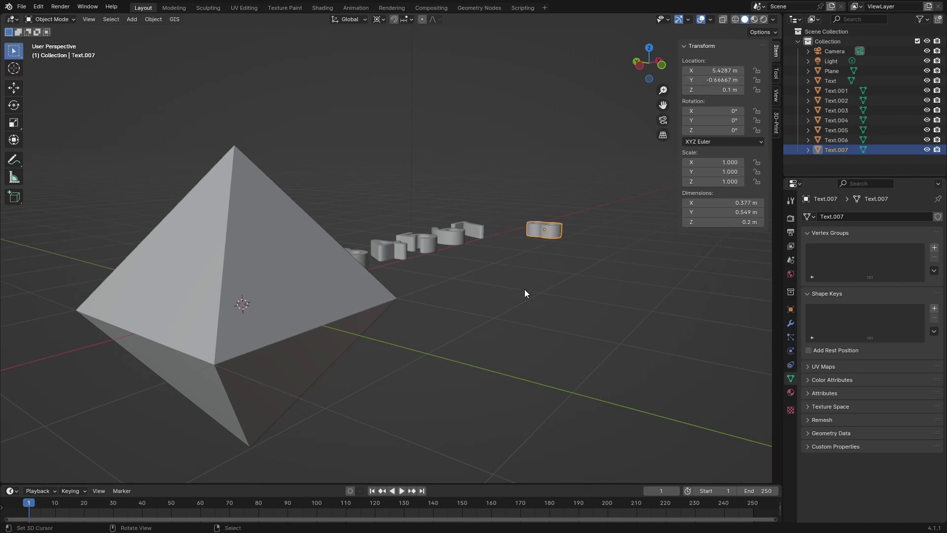
# - Set the numeral 8's X location to 0 m and its Z location to 0.4714 m
pyautogui.scroll(-2, 516, 303)
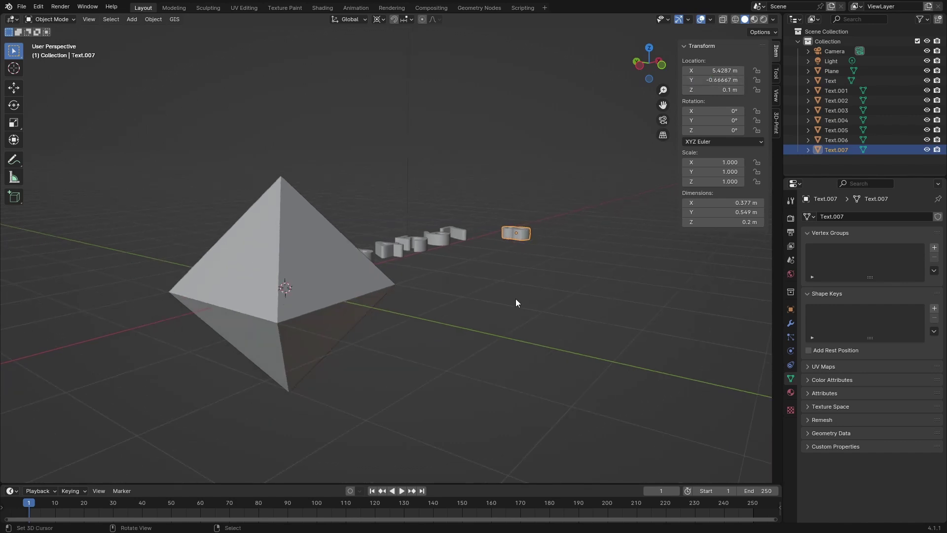
pyautogui.click(706, 70)
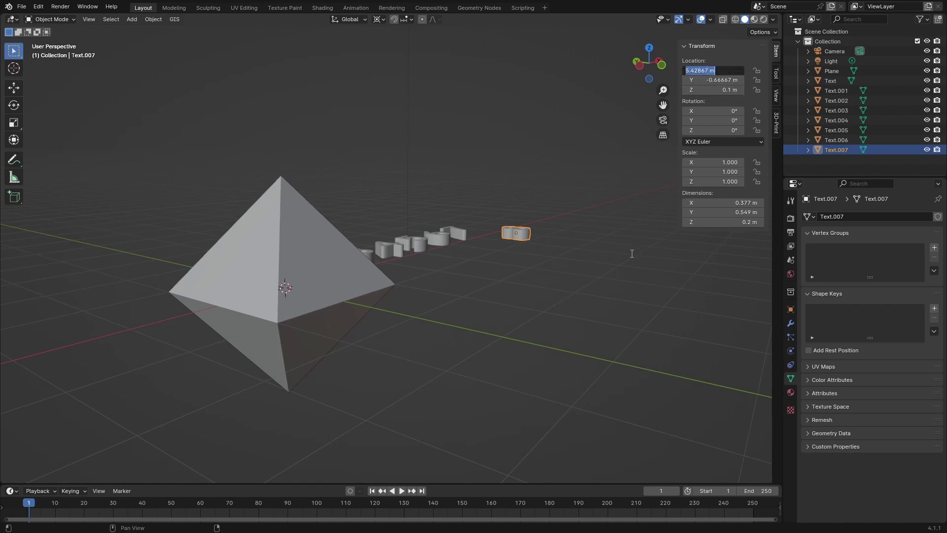
pyautogui.write('0')
pyautogui.press('Return')
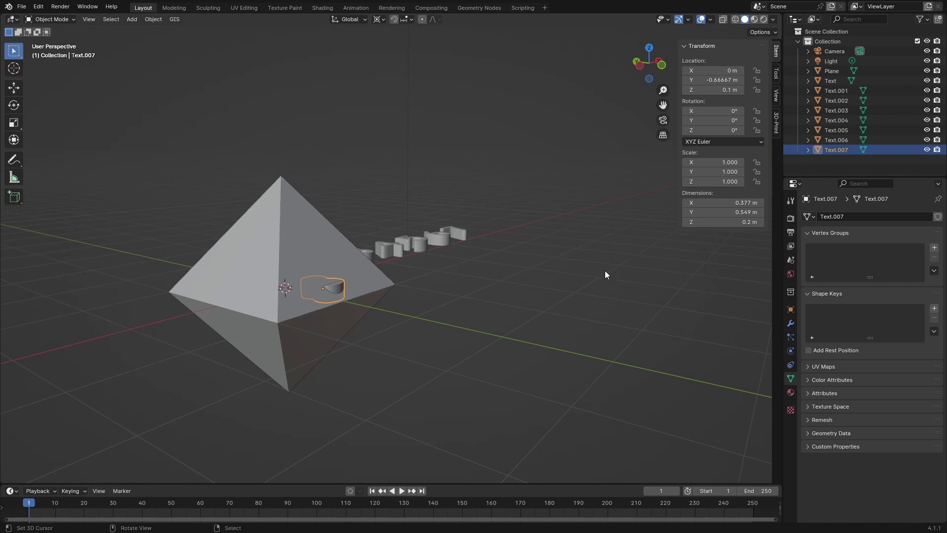
pyautogui.click(724, 92)
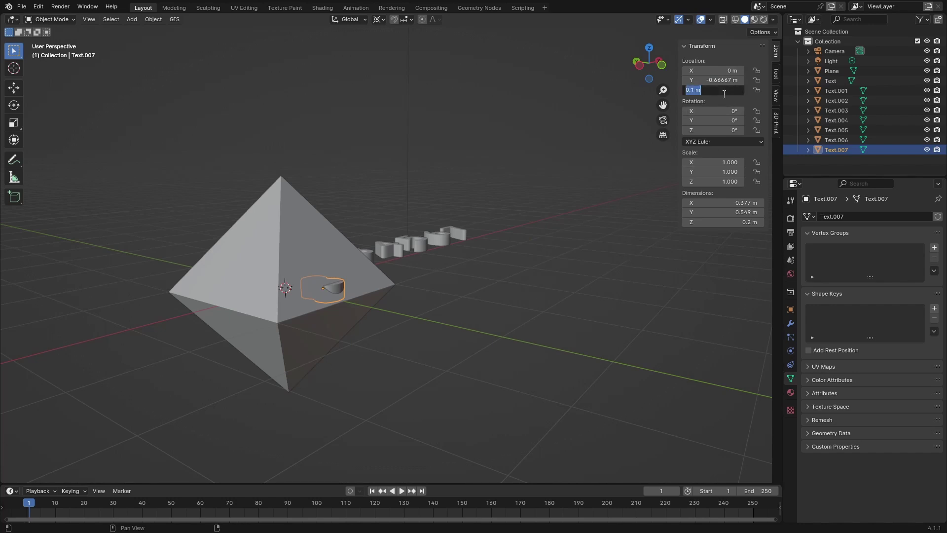
pyautogui.write('0.4714')
pyautogui.press('Return')
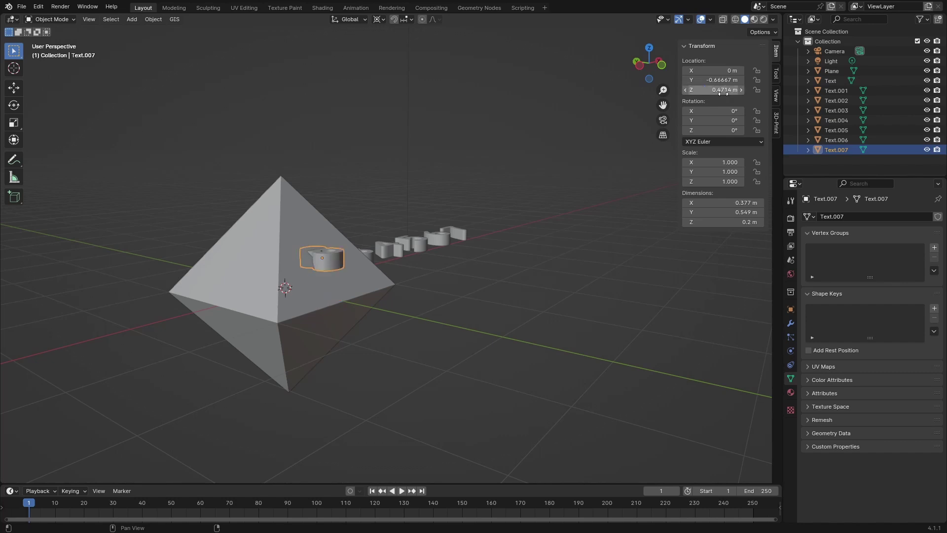
# - Set the numeral 8's X rotation to 71.72°
pyautogui.scroll(4, 230, 376)
pyautogui.moveTo(284, 366); pyautogui.dragTo(342, 354, button='middle')
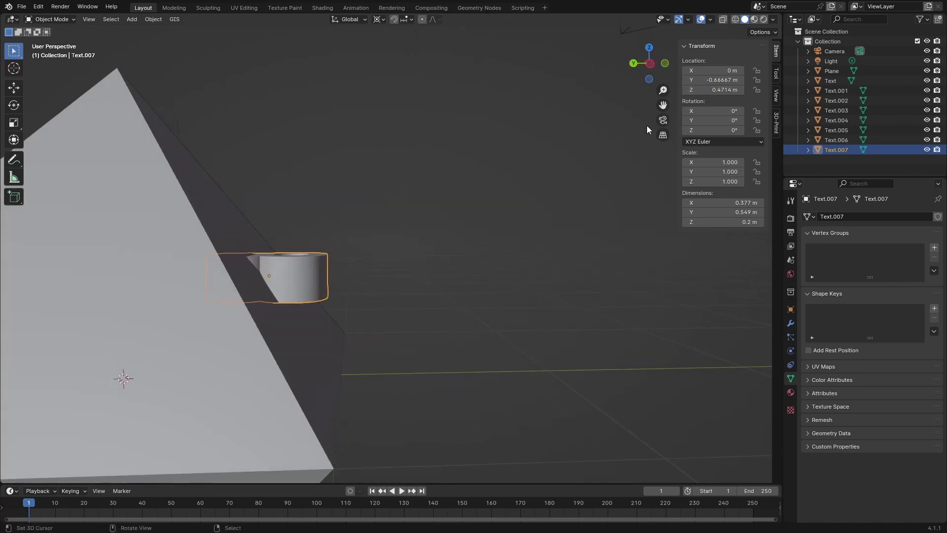
pyautogui.click(717, 111)
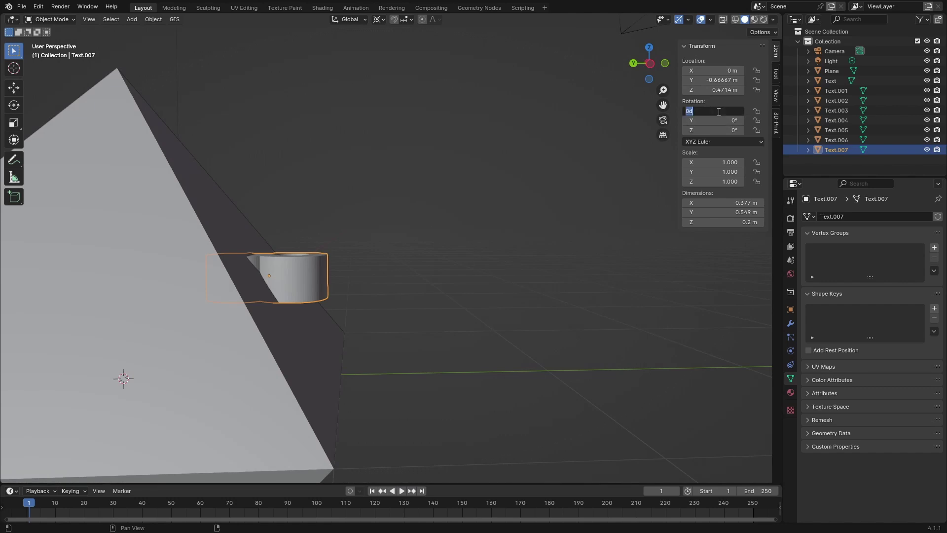
pyautogui.write('71.72')
pyautogui.press('Return')
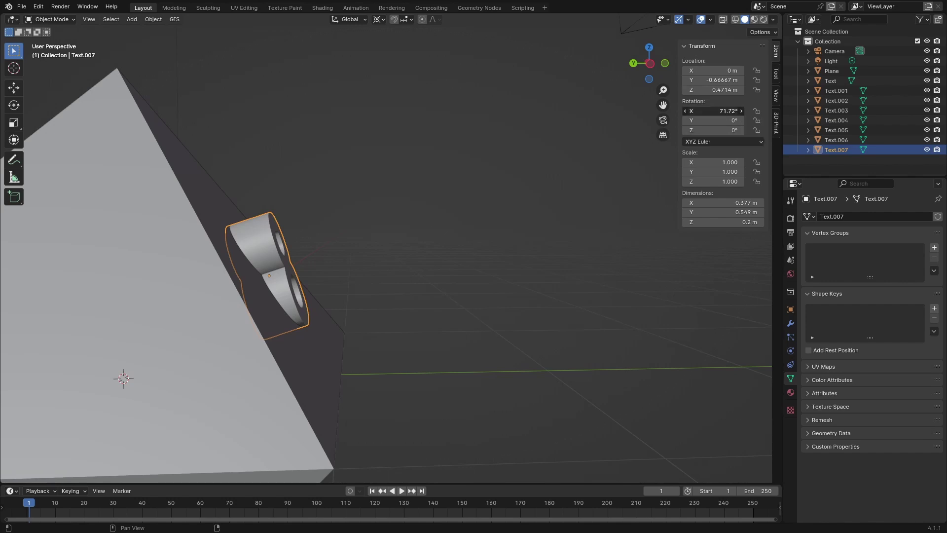
# - Set the numeral 8's X rotation to 54.64°, half of the octahedron's 109.28° dihedral angle
pyautogui.click(714, 113)
pyautogui.write('109')
pyautogui.press('BackSpace')
pyautogui.press('BackSpace')
pyautogui.press('BackSpace')
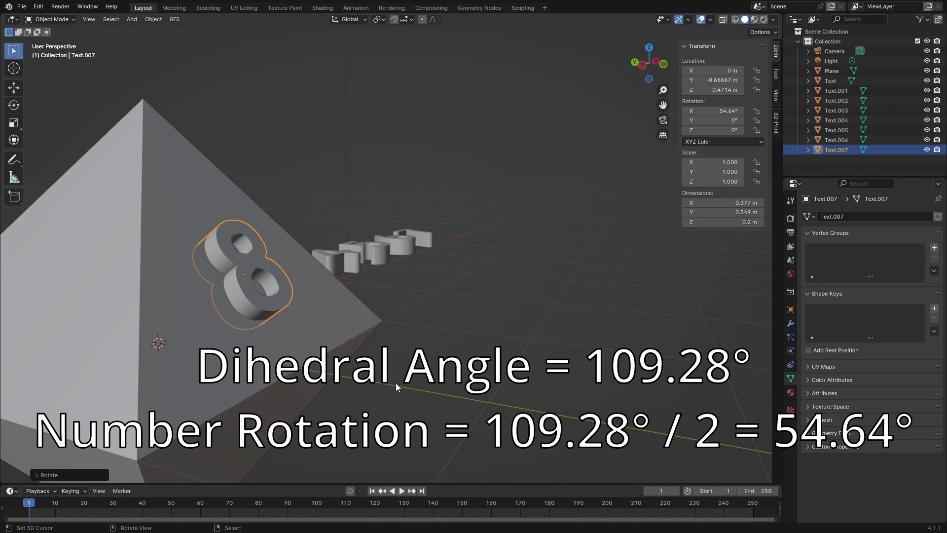
# - Try the supplementary angle, 180° minus 54.64°, as the numeral 8's X rotation and undo it
pyautogui.moveTo(295, 392); pyautogui.dragTo(317, 384, button='middle')
pyautogui.scroll(-3, 303, 363)
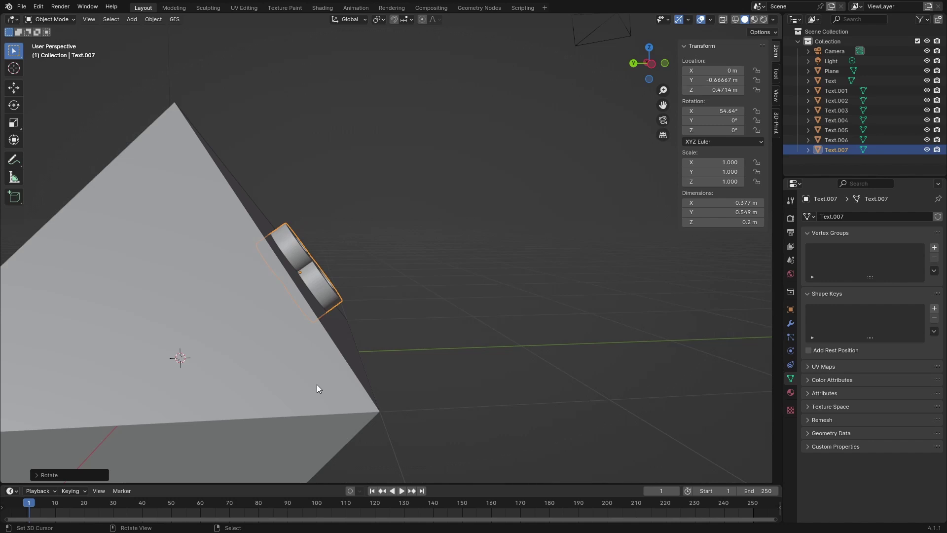
pyautogui.click(717, 111)
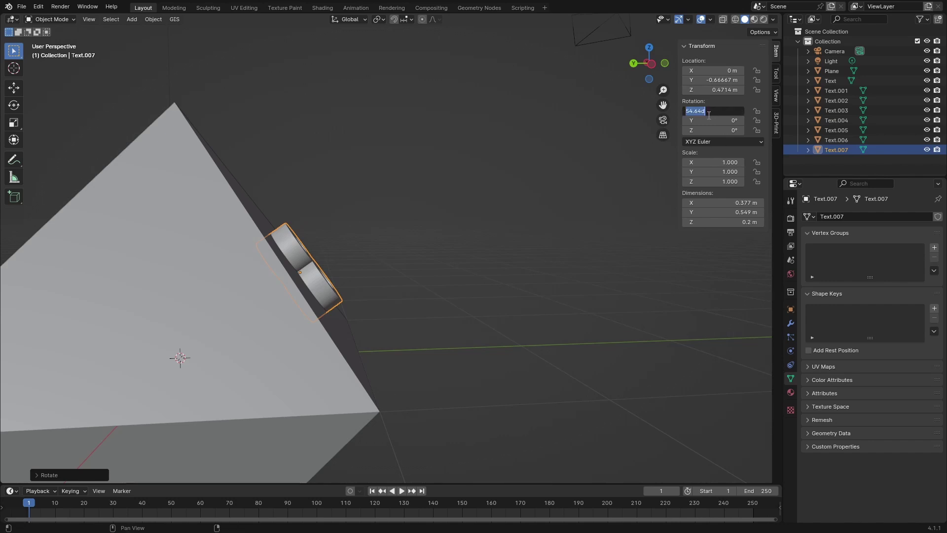
pyautogui.press('Home')
pyautogui.write('-180')
pyautogui.press('Home')
pyautogui.press('Delete')
pyautogui.press('Right')
pyautogui.press('Right')
pyautogui.press('Right')
pyautogui.write('-')
pyautogui.press('Return')
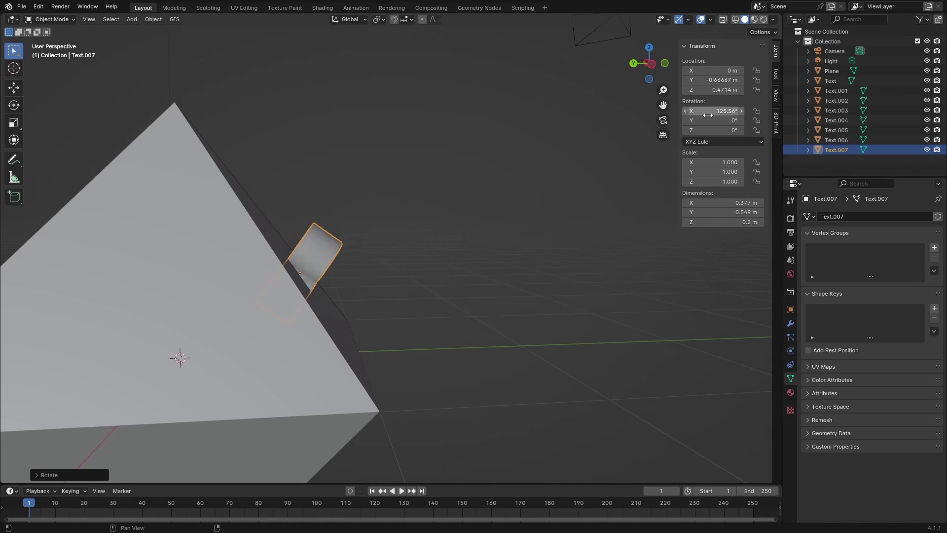
pyautogui.moveTo(523, 296); pyautogui.dragTo(309, 321, button='middle')
pyautogui.hotkey('ctrl', 'z')
# - Scale the numeral 8 uniformly by a factor of 1.6 on its face
pyautogui.moveTo(233, 309); pyautogui.dragTo(277, 330, button='middle')
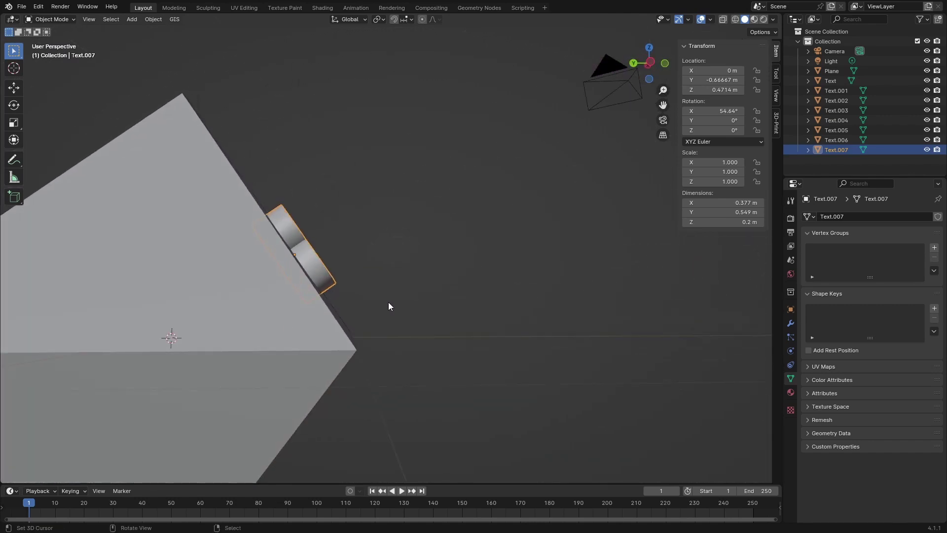
pyautogui.moveTo(392, 305); pyautogui.dragTo(296, 333, button='middle')
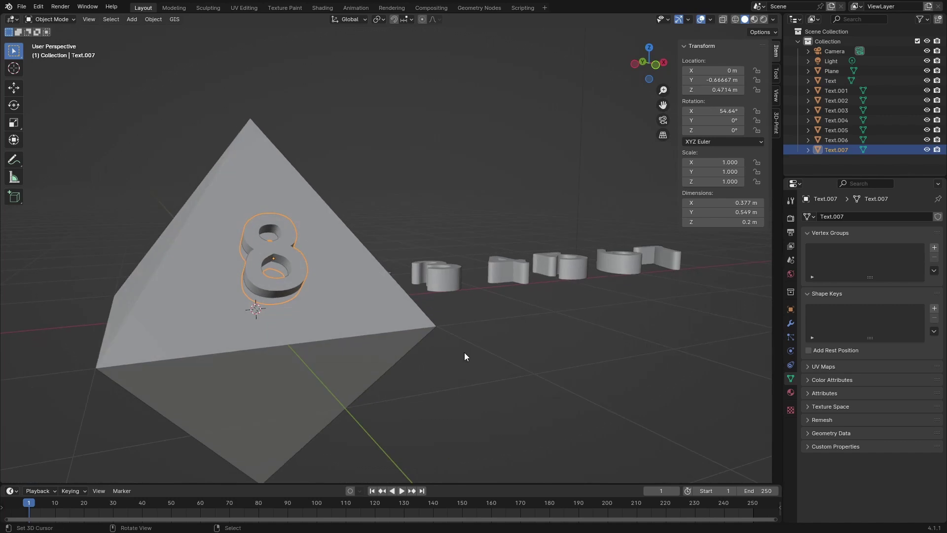
pyautogui.press('s')
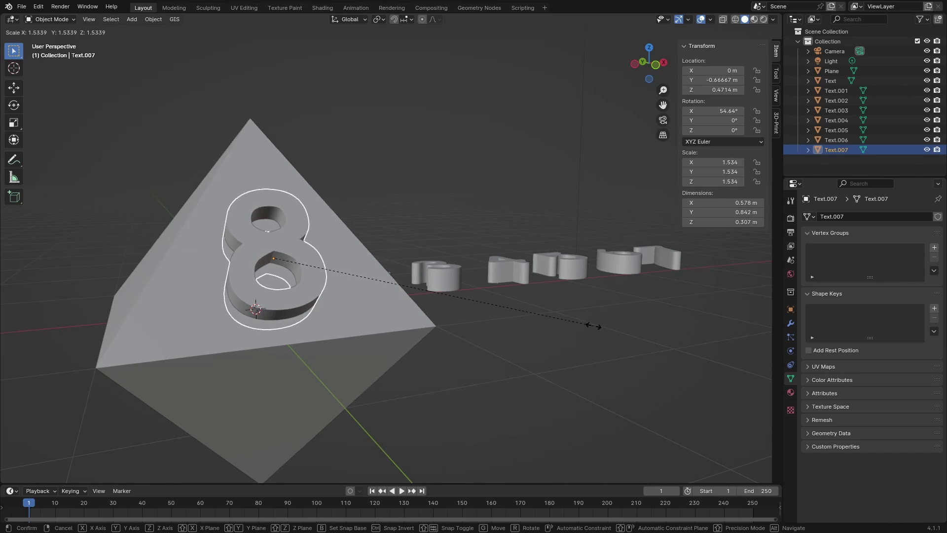
pyautogui.write('1.6')
pyautogui.press('Return')
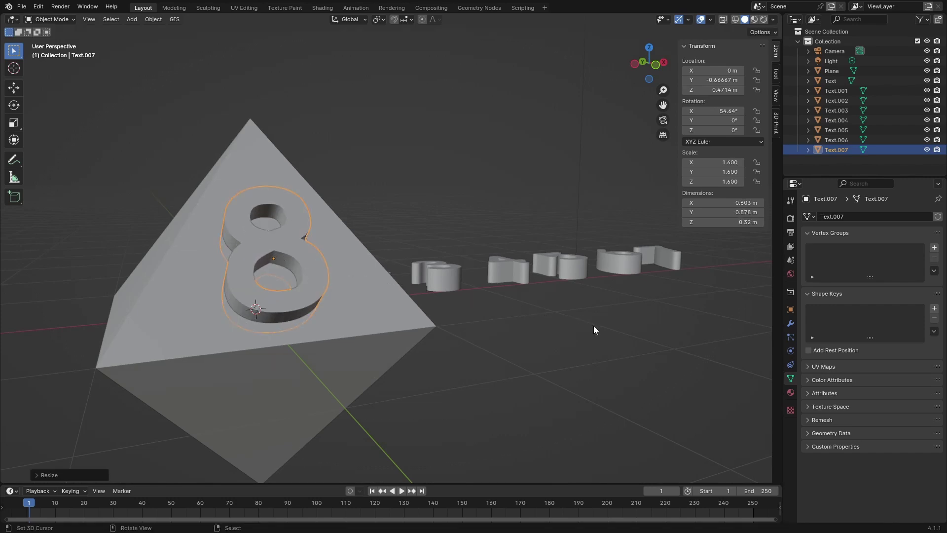
pyautogui.moveTo(593, 326); pyautogui.dragTo(390, 355, button='middle')
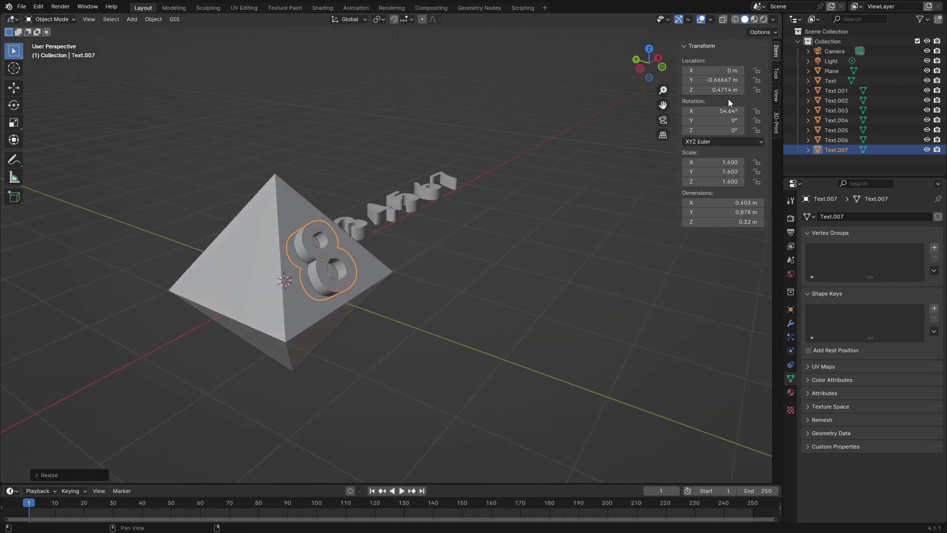
pyautogui.click(716, 80)
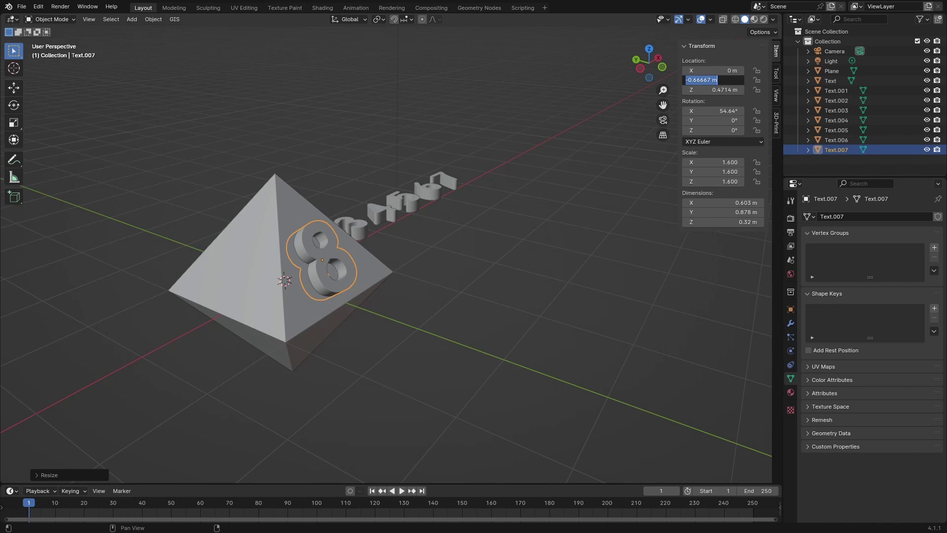
pyautogui.press('Escape')
# - Select the numeral 2 beside the octahedron and set its X location to 0.66667 m
pyautogui.moveTo(499, 242); pyautogui.dragTo(474, 280, button='middle')
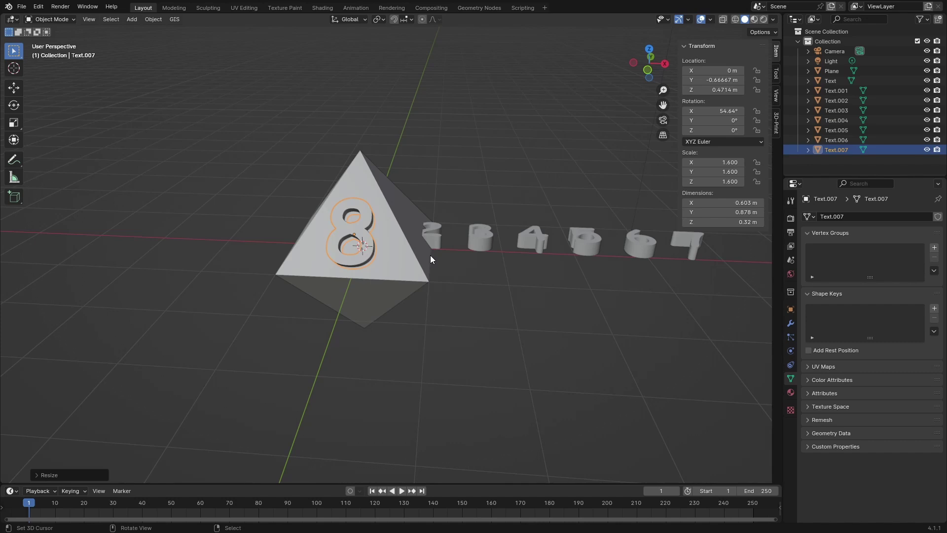
pyautogui.click(436, 245)
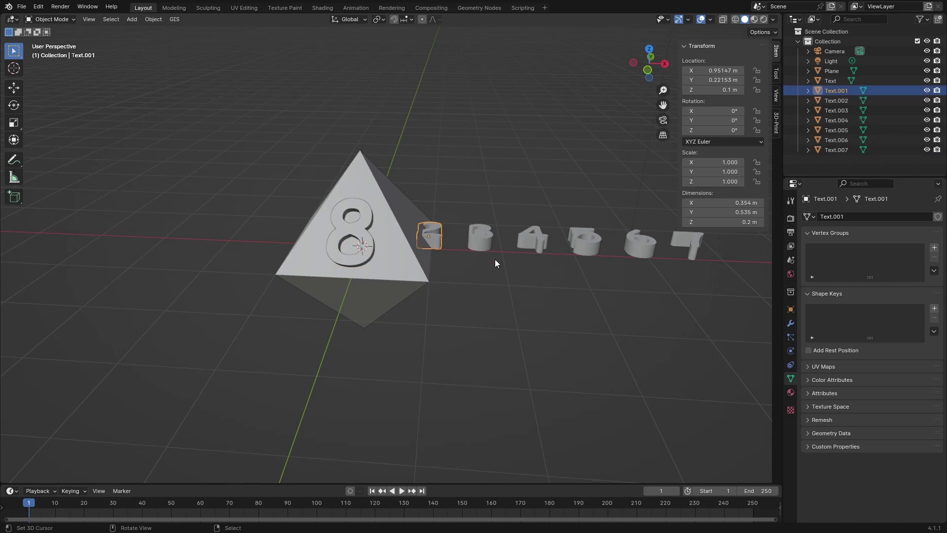
pyautogui.moveTo(425, 238); pyautogui.dragTo(355, 226, button='middle')
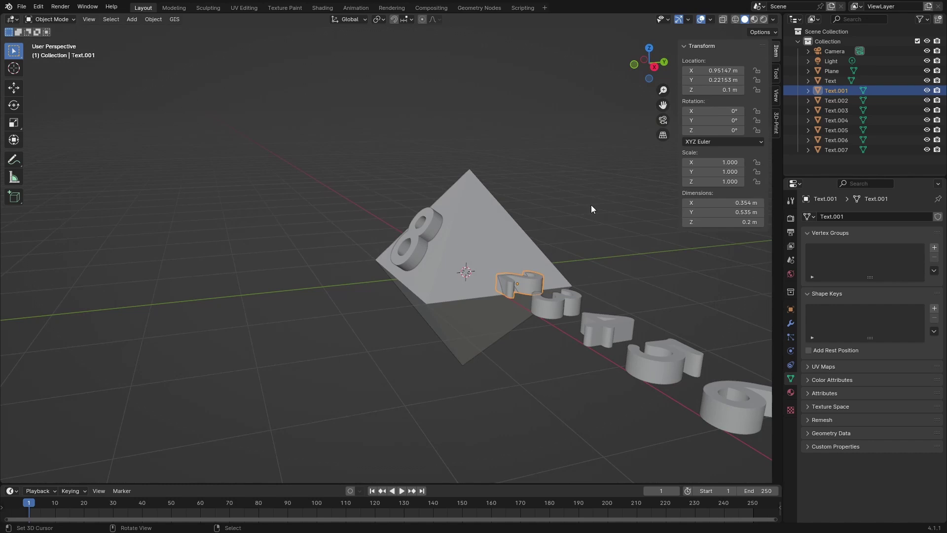
pyautogui.click(712, 70)
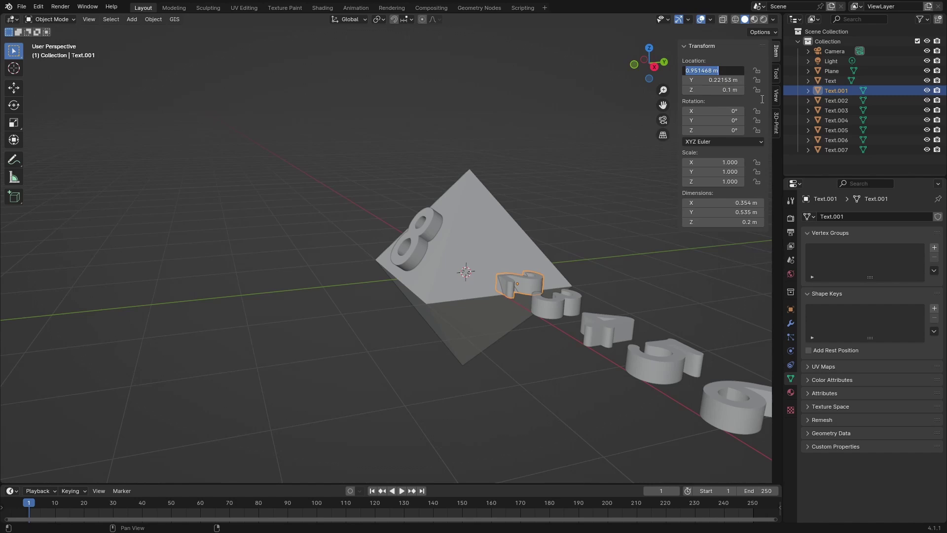
pyautogui.write('0.66667')
pyautogui.press('Return')
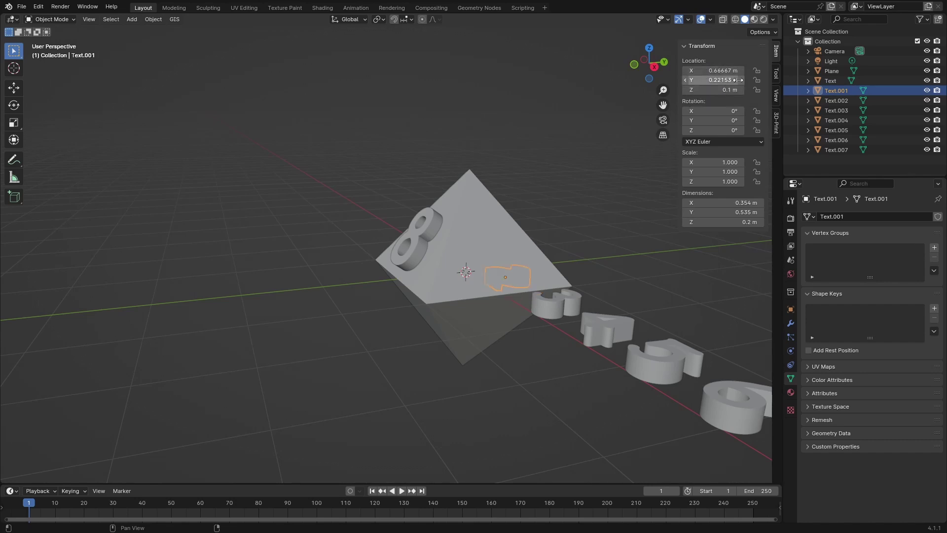
# - Set the numeral 2's Y location to 0 m and its Z location to 0.4714 m
pyautogui.doubleClick(717, 82)
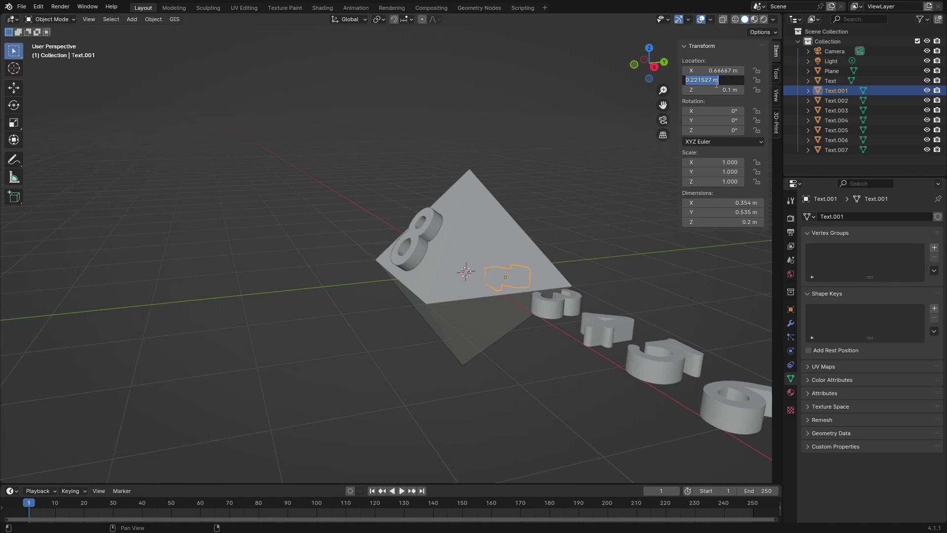
pyautogui.write('0')
pyautogui.press('Return')
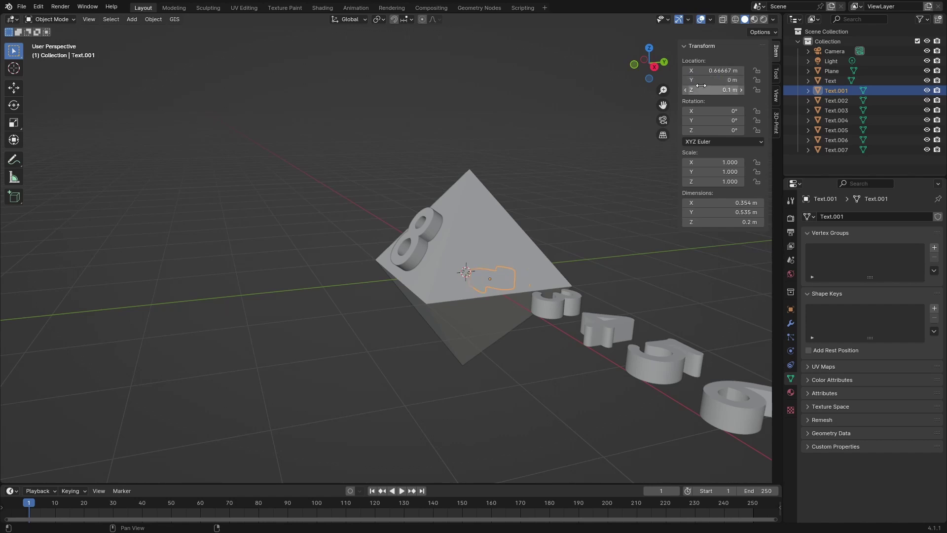
pyautogui.doubleClick(714, 90)
pyautogui.write('0.4714')
pyautogui.press('Return')
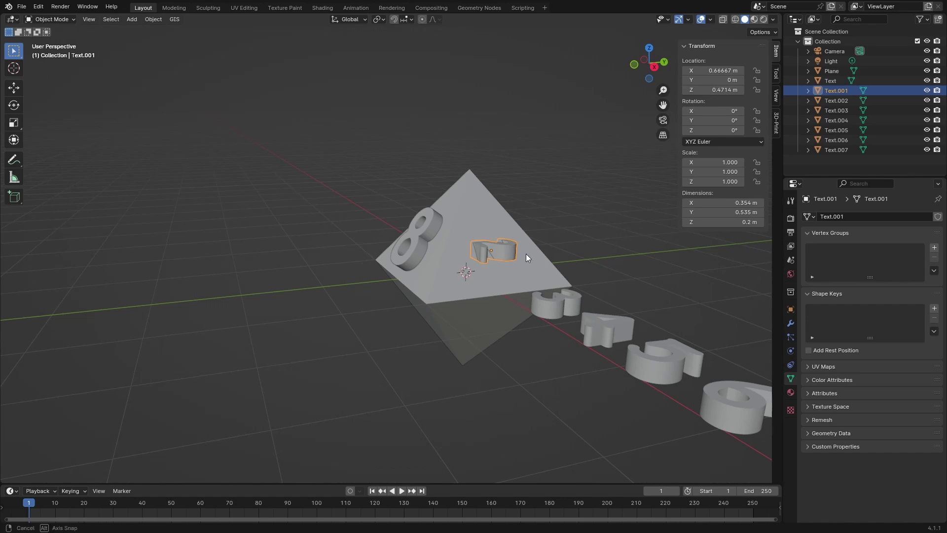
# - Set the numeral 2's Z rotation to 90°
pyautogui.moveTo(526, 253)
pyautogui.mouseDown(button='middle')
pyautogui.moveTo(452, 260)
pyautogui.moveTo(454, 268)
pyautogui.moveTo(525, 261)
pyautogui.mouseUp(button='middle')
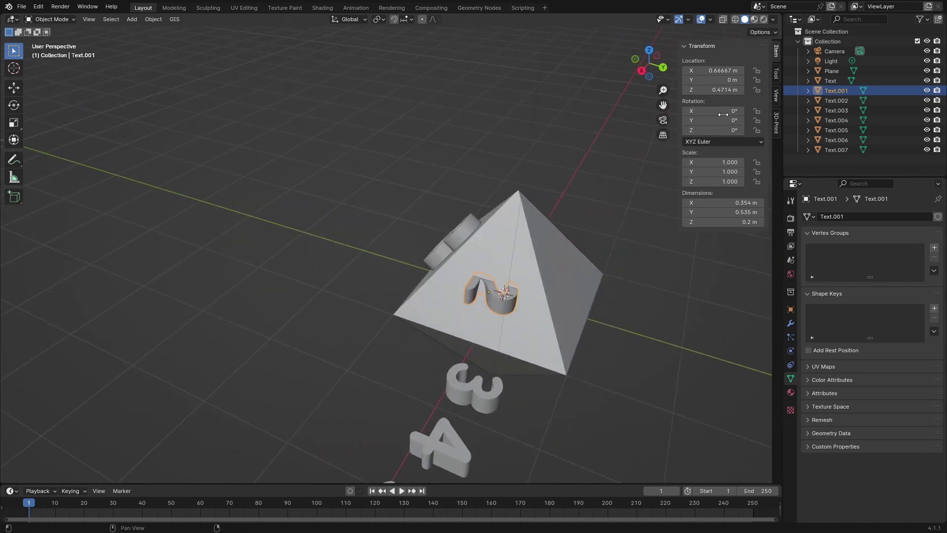
pyautogui.click(723, 130)
pyautogui.write('90')
pyautogui.press('Return')
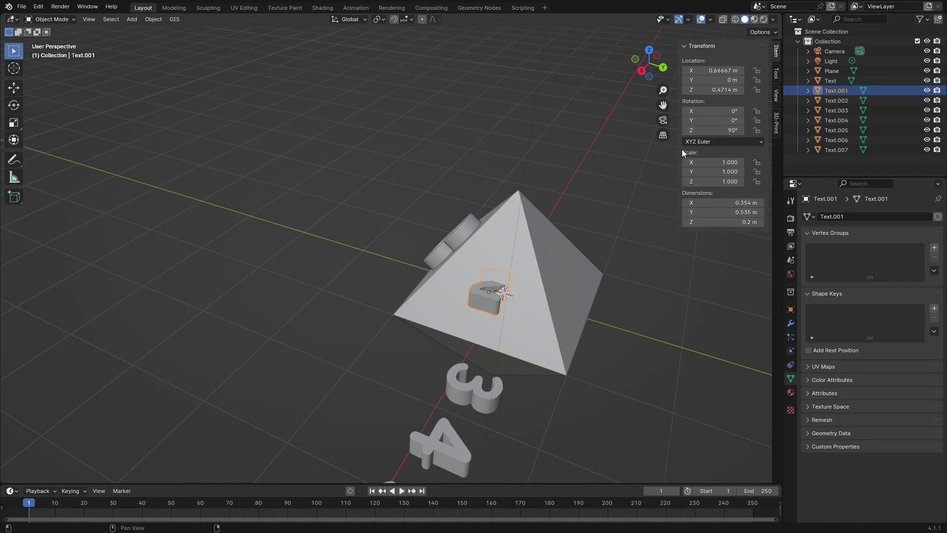
# - Set the numeral 2's Y rotation to 54.64° and its Z rotation to 0° so it lies along the face
pyautogui.click(716, 124)
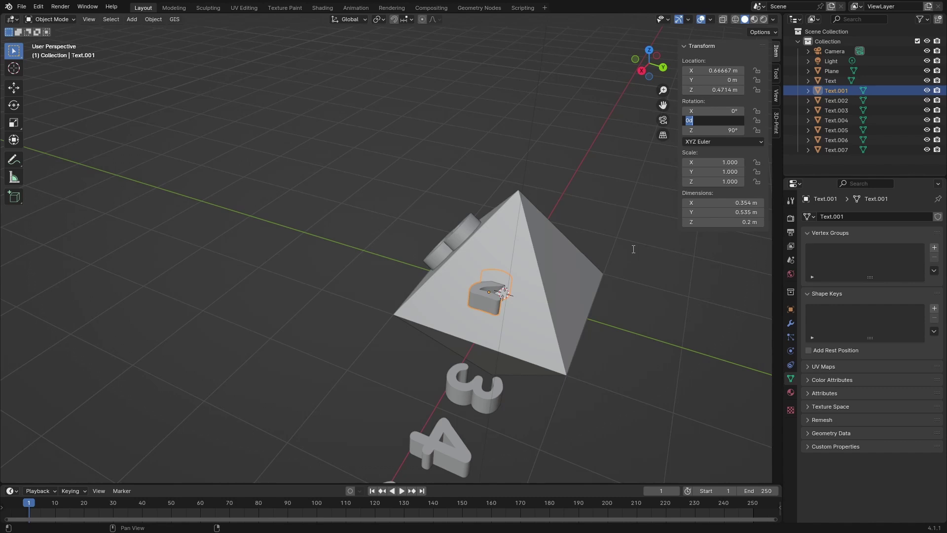
pyautogui.write('54.64')
pyautogui.press('Return')
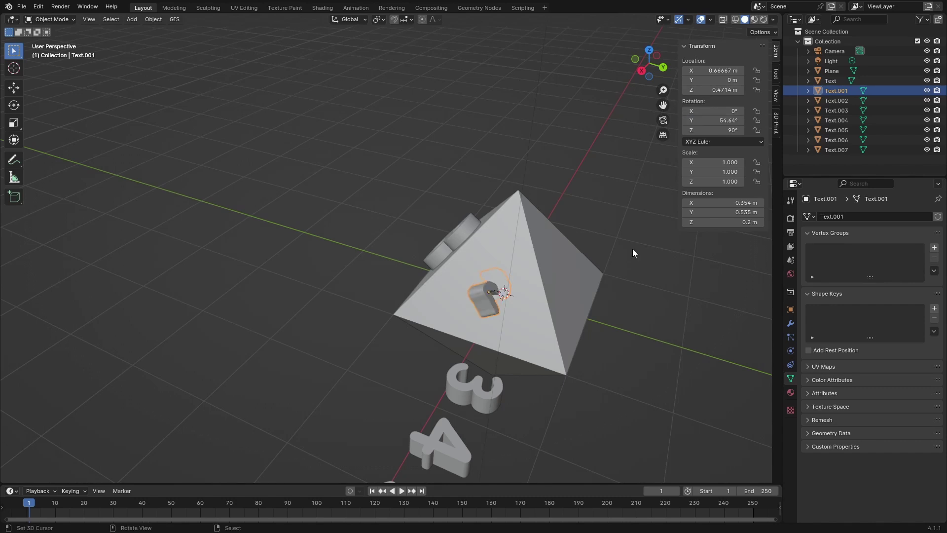
pyautogui.click(731, 130)
pyautogui.write('0')
pyautogui.press('Return')
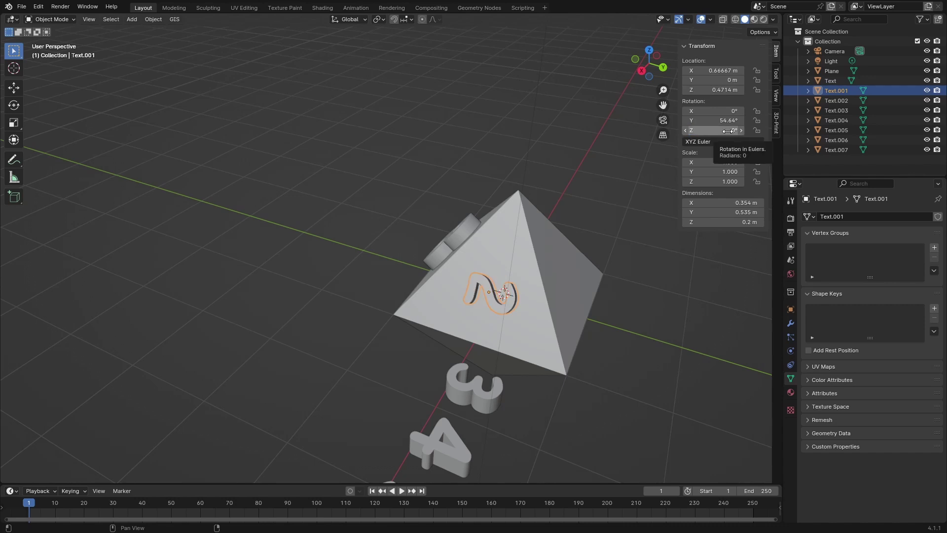
# - Try an X rotation of 90° on the numeral 2 and undo it
pyautogui.click(728, 112)
pyautogui.write('90')
pyautogui.press('Return')
pyautogui.hotkey('ctrl', 'z')
# - Switch the transform orientation to Normal and rotate the numeral 2 by 90° about its normal Z axis
pyautogui.moveTo(344, 83); pyautogui.dragTo(390, 68, button='middle')
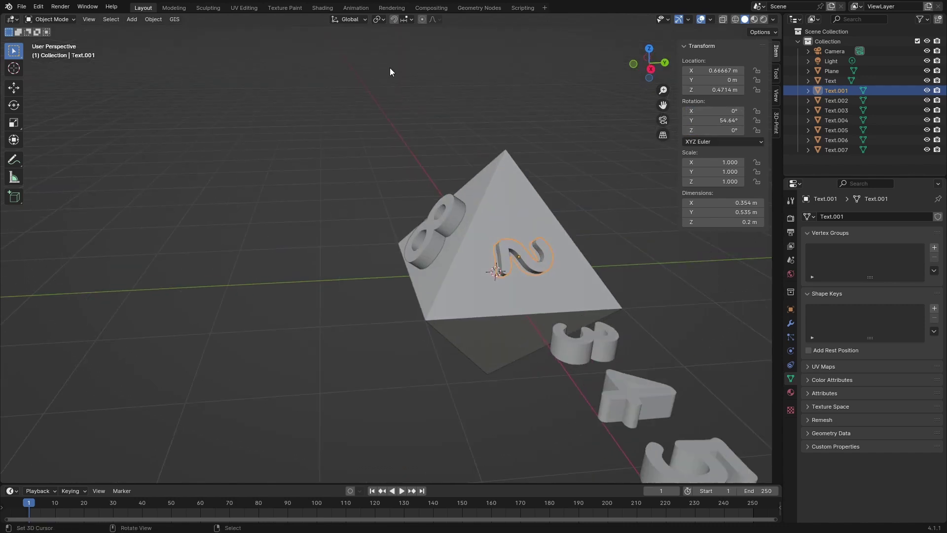
pyautogui.click(365, 19)
pyautogui.click(345, 70)
pyautogui.press('r')
pyautogui.write('z')
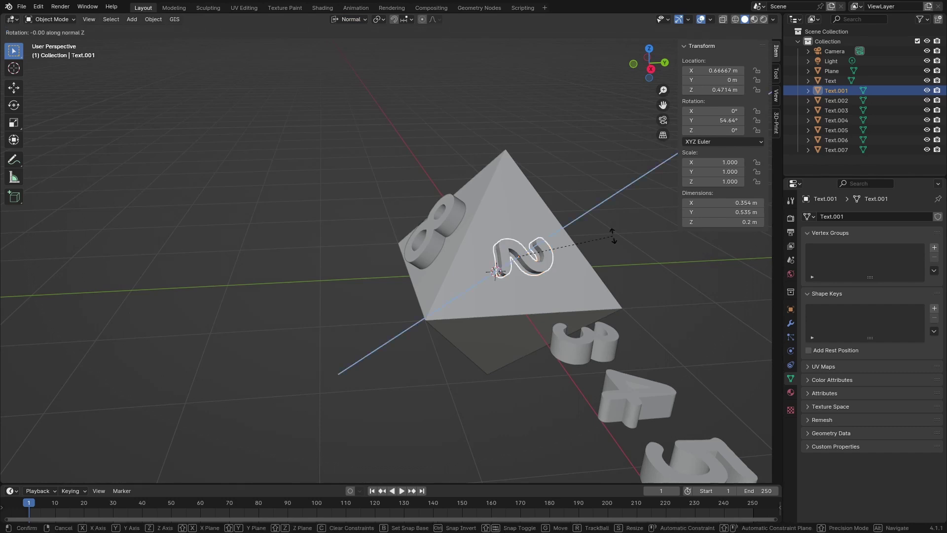
pyautogui.write('90')
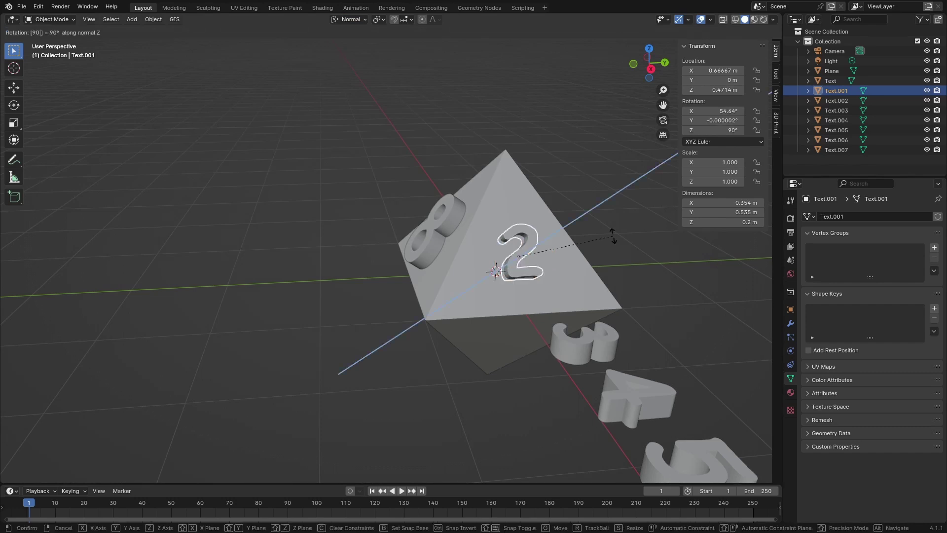
pyautogui.press('Return')
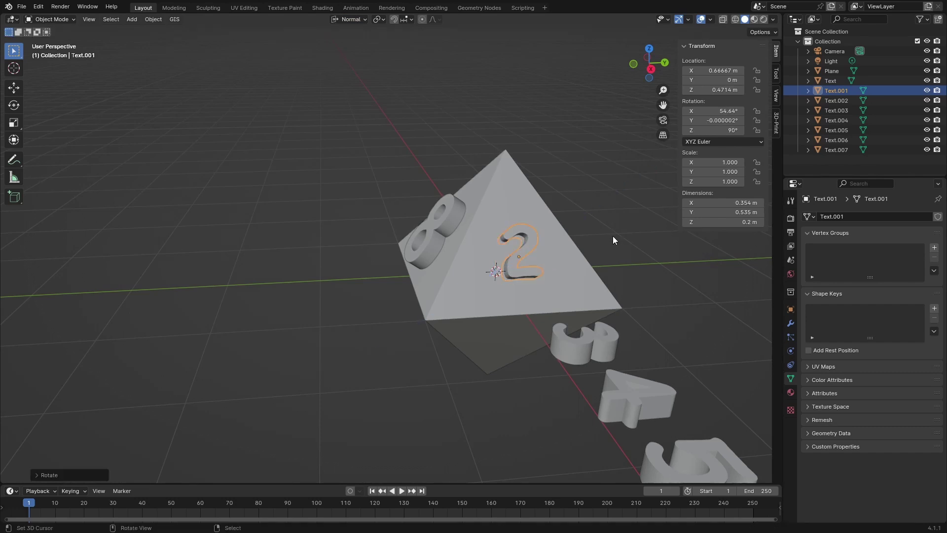
# - Set the numeral 2's Y rotation to exactly 0°
pyautogui.click(727, 121)
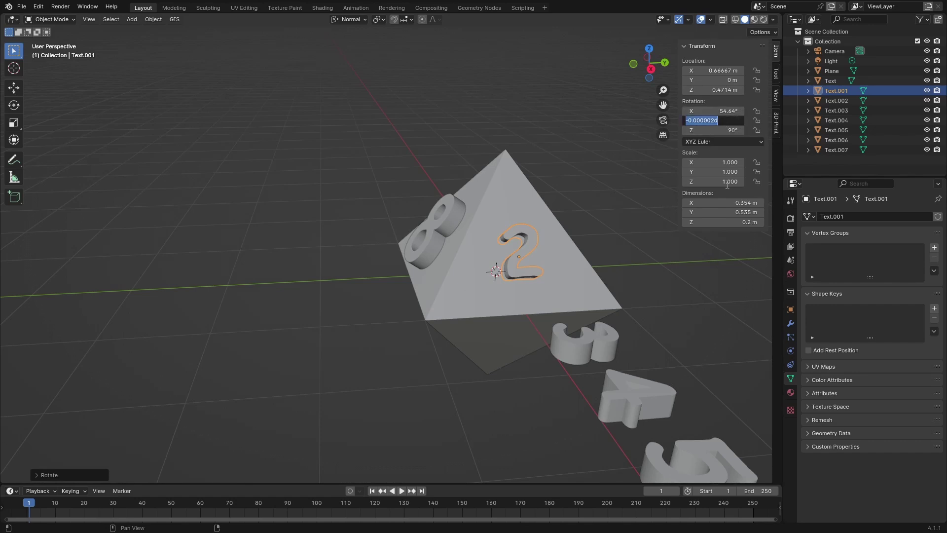
pyautogui.write('0')
pyautogui.press('Return')
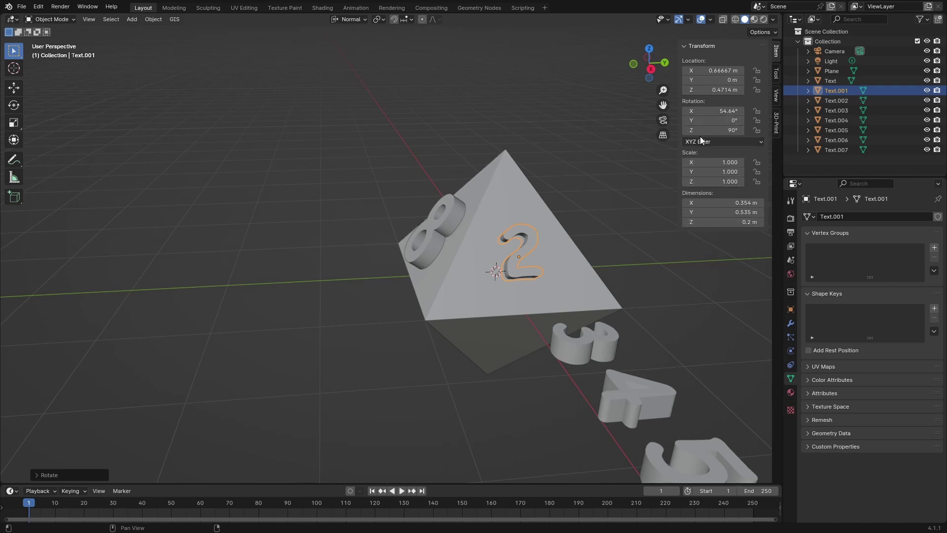
# - Select the numeral 8 and the numeral 2 in turn to compare their transform values
pyautogui.moveTo(586, 226); pyautogui.dragTo(451, 254, button='middle')
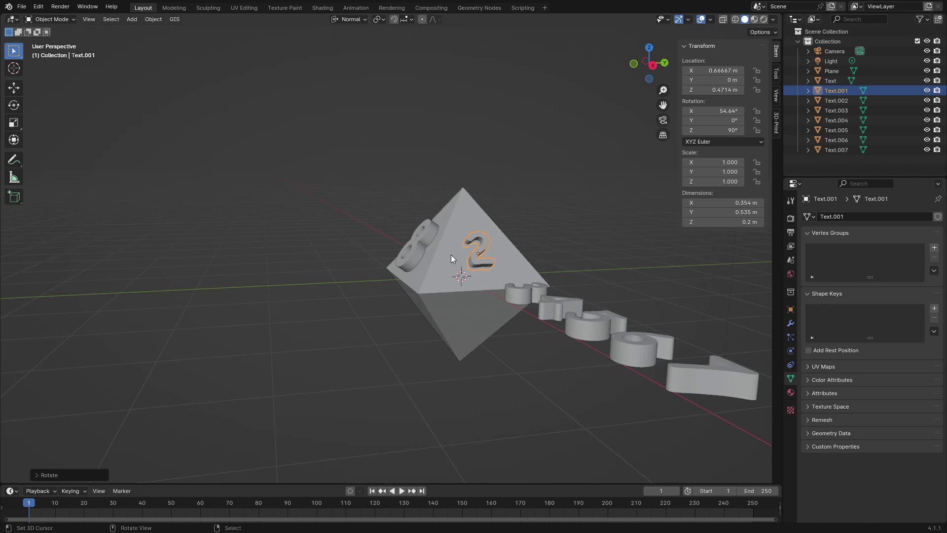
pyautogui.click(418, 253)
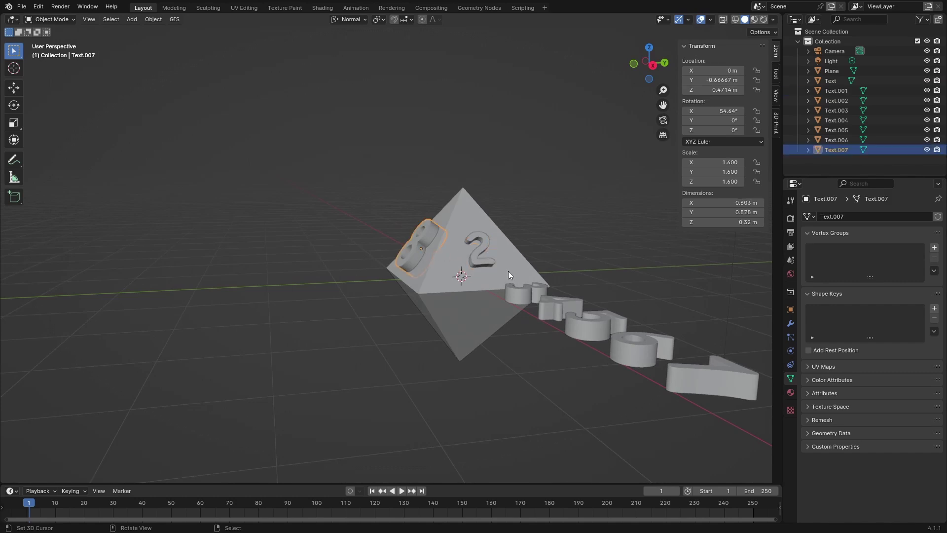
pyautogui.click(478, 256)
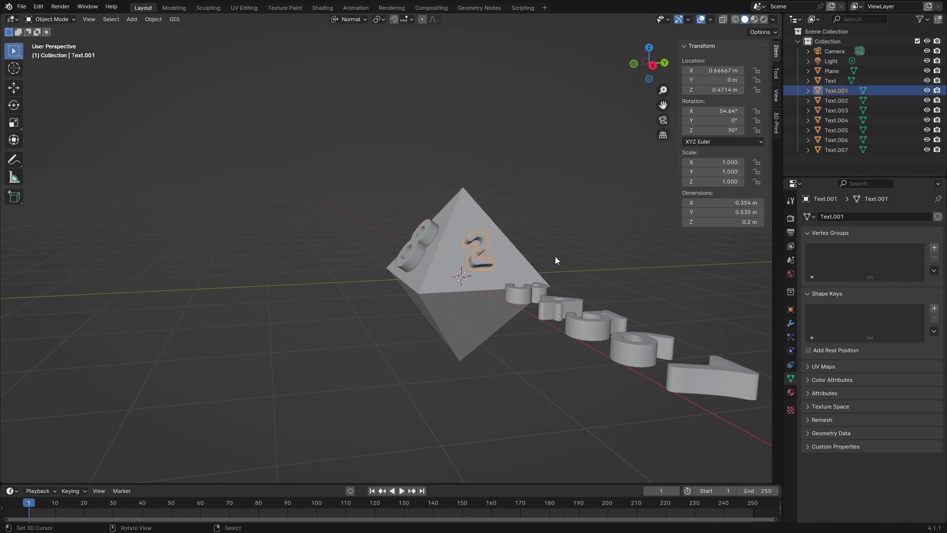
# - Scale the numeral 2 uniformly by 1.6 and check its size against the numeral 8
pyautogui.write('s1')
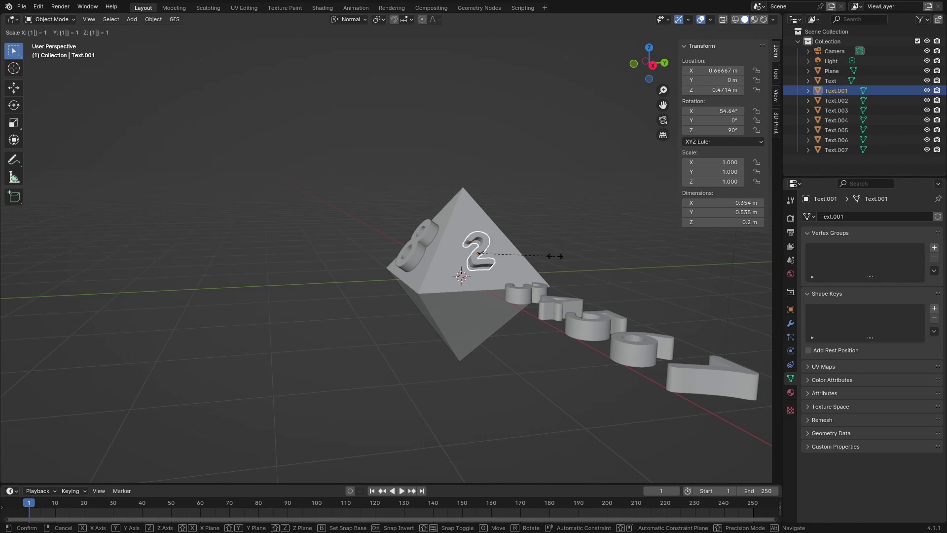
pyautogui.write('.6')
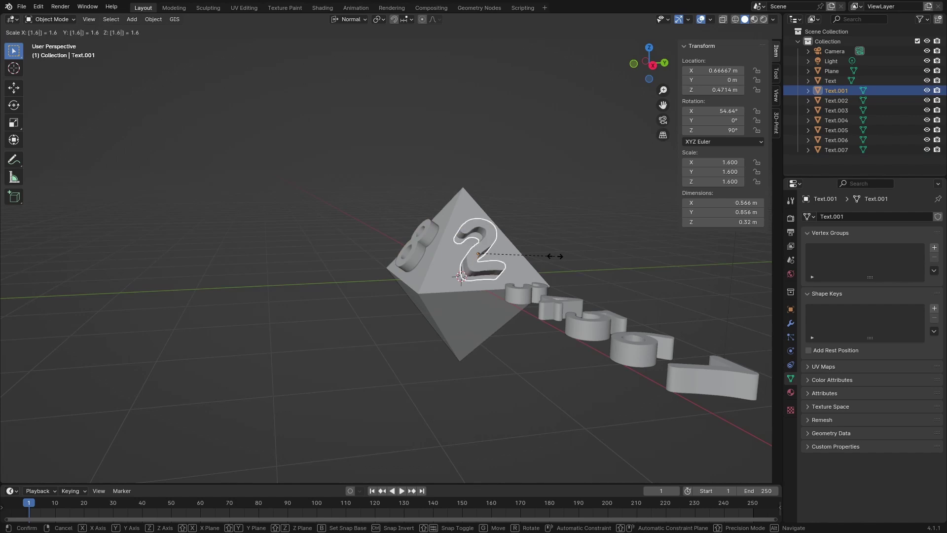
pyautogui.press('Return')
pyautogui.moveTo(509, 260); pyautogui.dragTo(480, 262, button='middle')
pyautogui.moveTo(404, 310); pyautogui.dragTo(598, 332, button='middle')
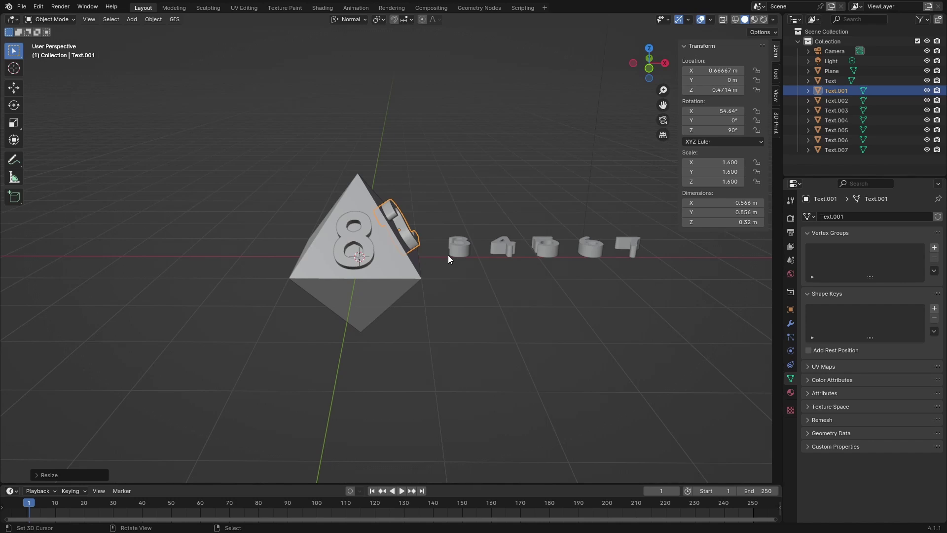
# - Examine the placement of the numerals on the die's upper faces and, from the bottom view, on its lower faces
pyautogui.moveTo(561, 291)
pyautogui.mouseDown(button='middle')
pyautogui.moveTo(364, 271)
pyautogui.moveTo(339, 235)
pyautogui.mouseUp(button='middle')
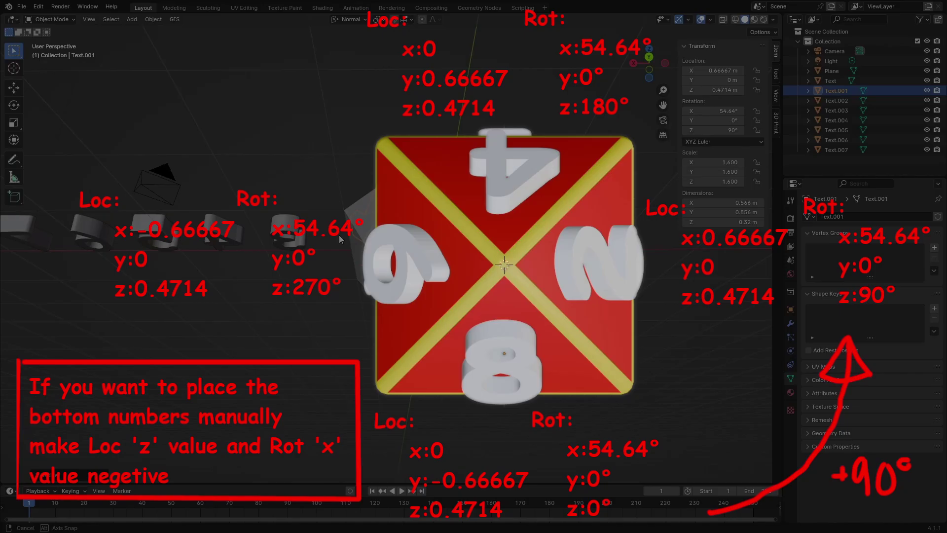
pyautogui.moveTo(153, 268)
pyautogui.mouseDown(button='middle')
pyautogui.moveTo(317, 327)
pyautogui.moveTo(397, 323)
pyautogui.moveTo(375, 328)
pyautogui.mouseUp(button='middle')
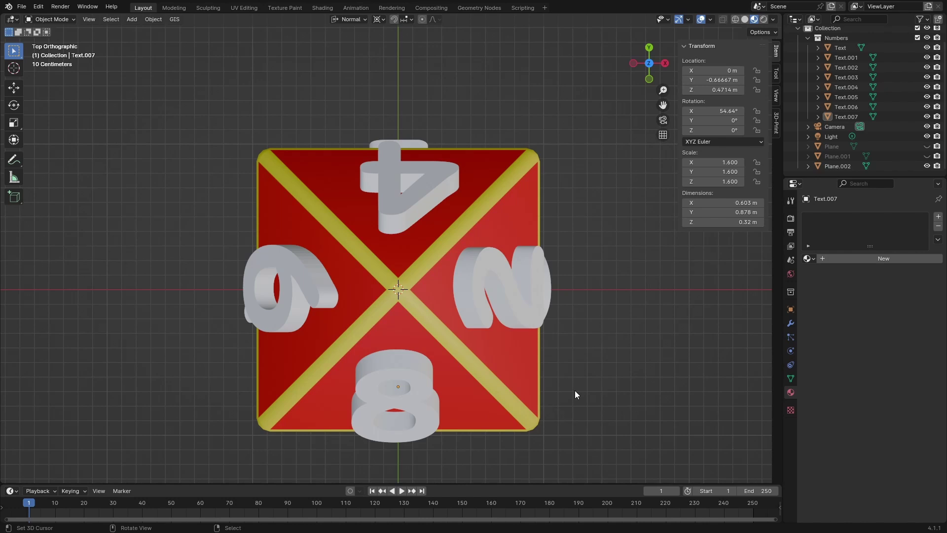
pyautogui.press('ctrl+KP_7')
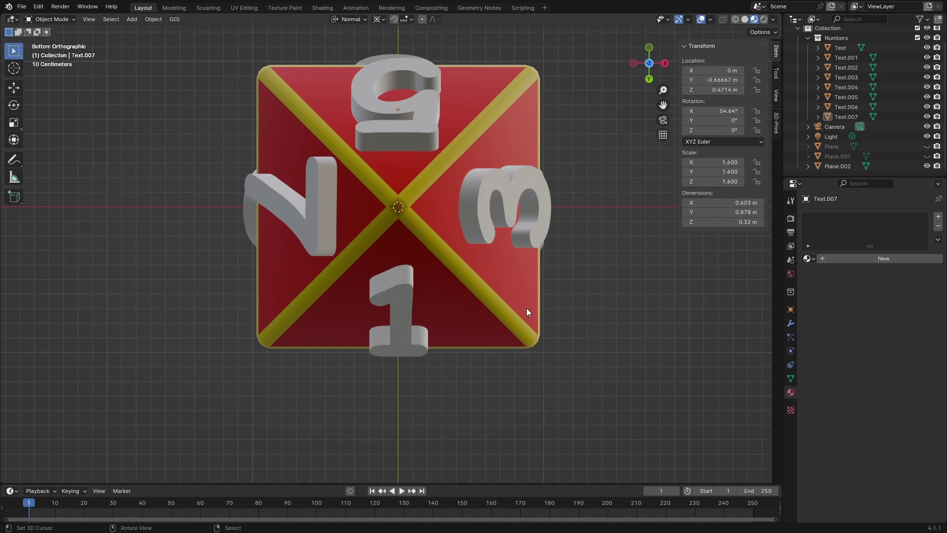
pyautogui.moveTo(526, 309); pyautogui.dragTo(564, 411, button='middle')
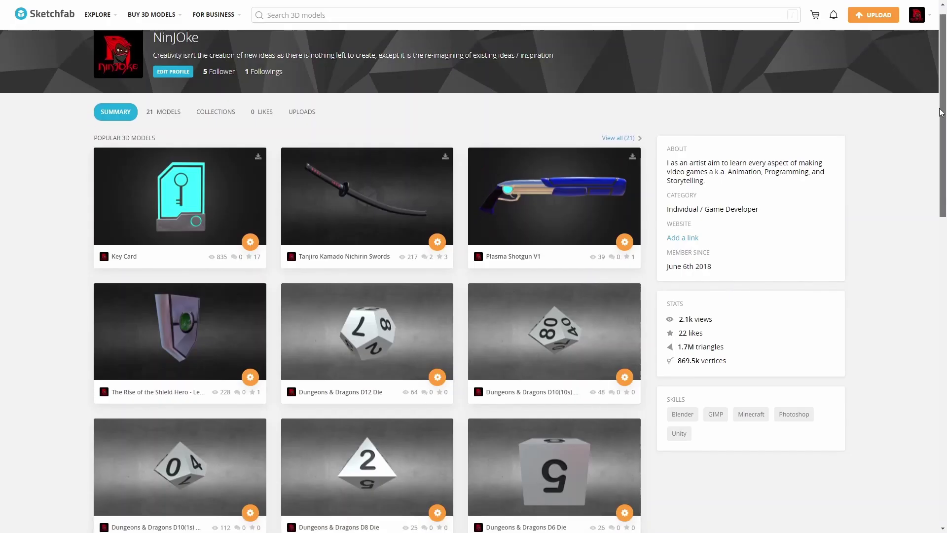
# - Switch to the browser and look through the published models on the Sketchfab profile and the High-Poly listings on CGTrader
pyautogui.scroll(-5, 939, 180)
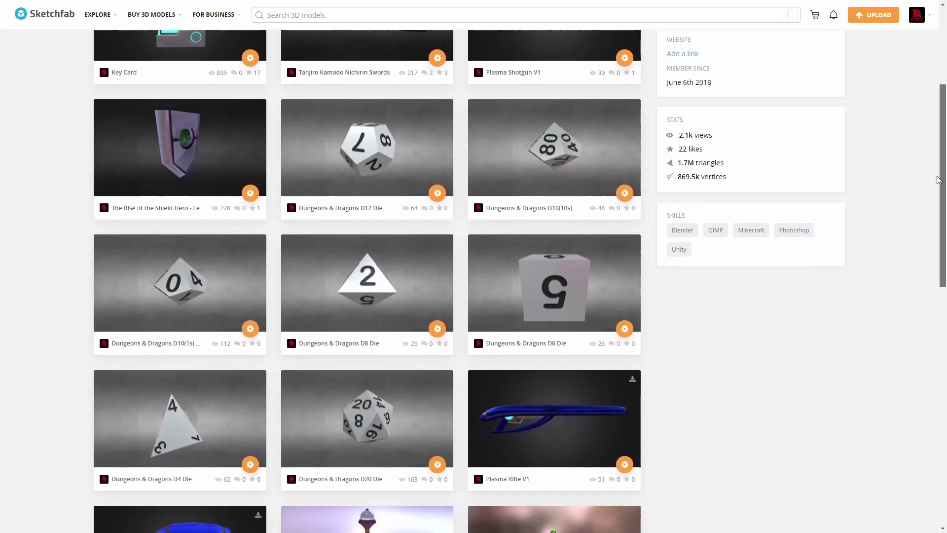
pyautogui.moveTo(939, 180); pyautogui.dragTo(941, 319)
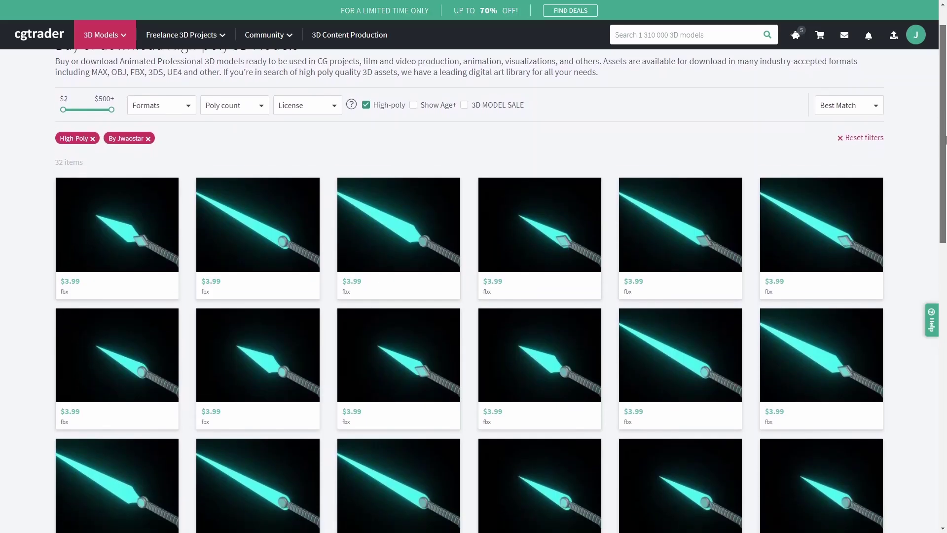
pyautogui.scroll(-2, 946, 167)
pyautogui.moveTo(946, 167); pyautogui.dragTo(946, 264)
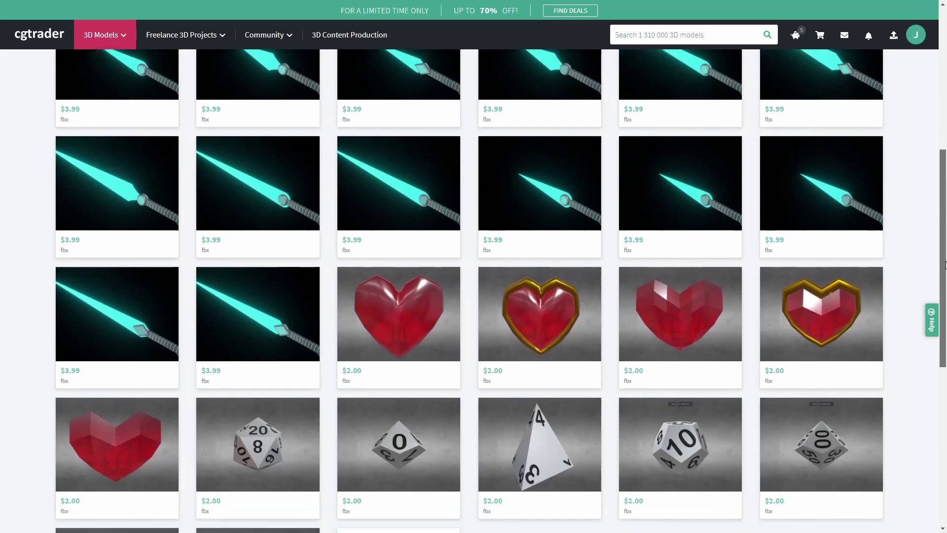